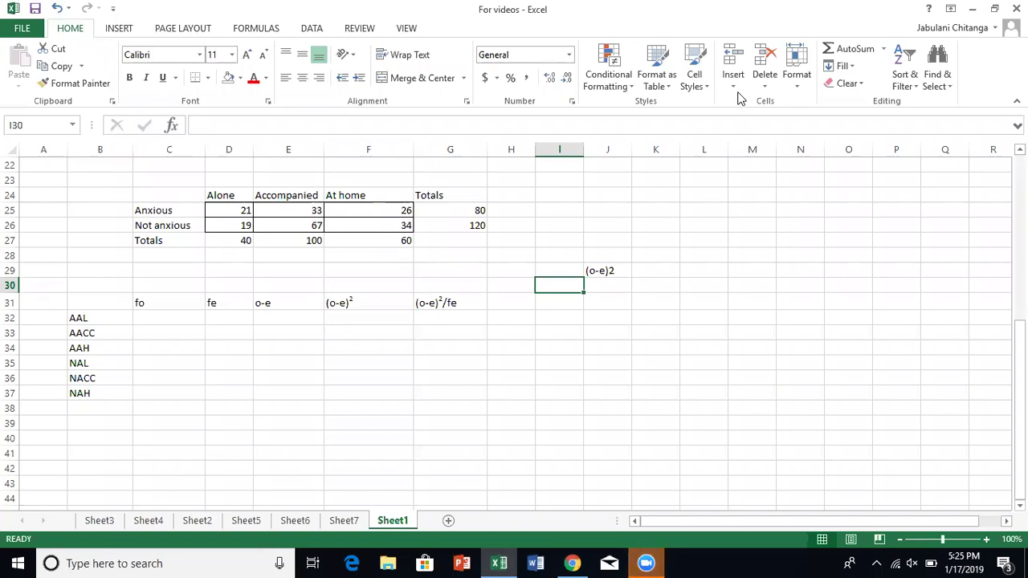
Step: Unmute the system speakers and set their volume to 45
{"action": "left_click", "coordinate": [913, 562]}
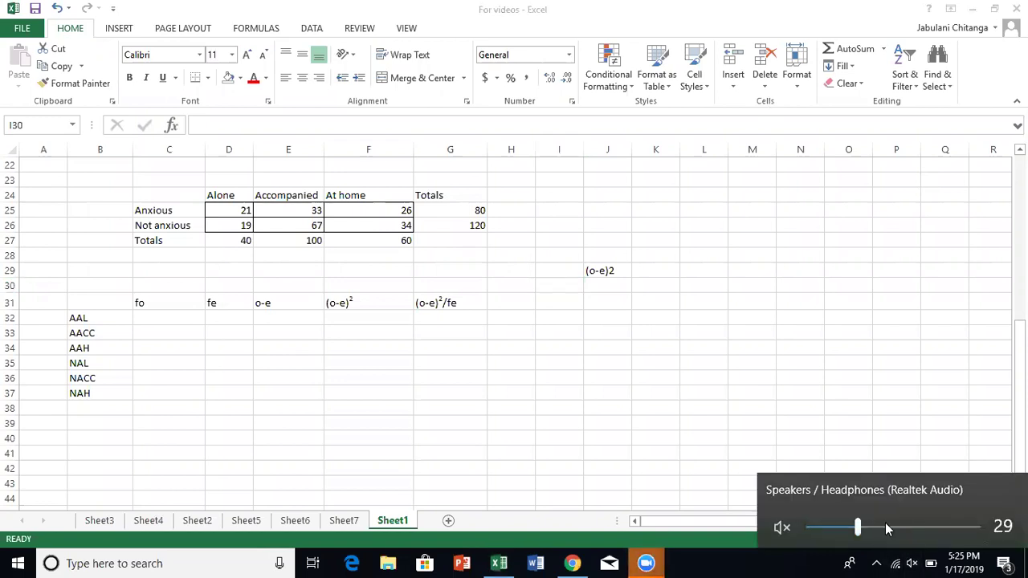
{"action": "left_click", "coordinate": [885, 525]}
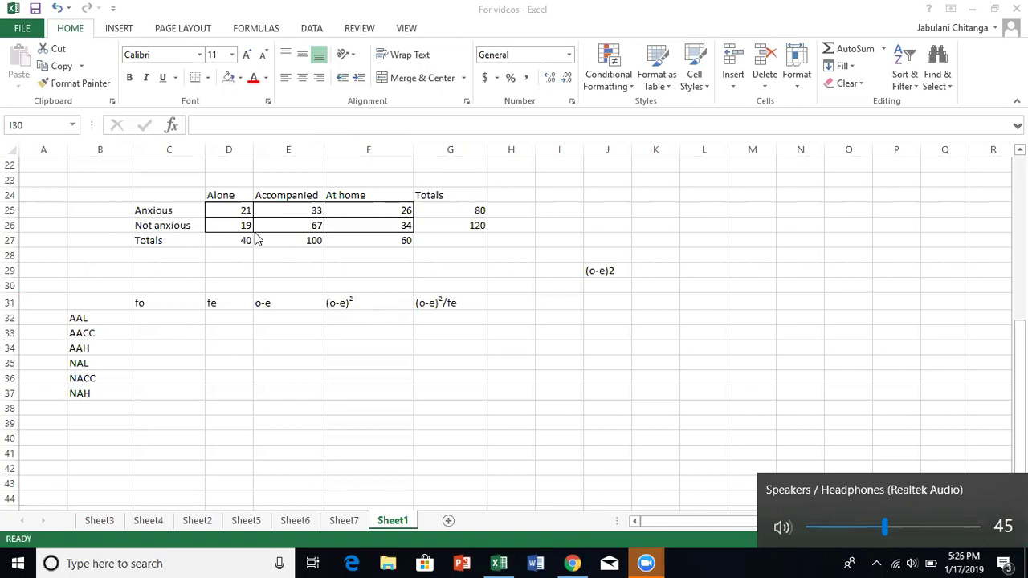
{"action": "left_click", "coordinate": [160, 227]}
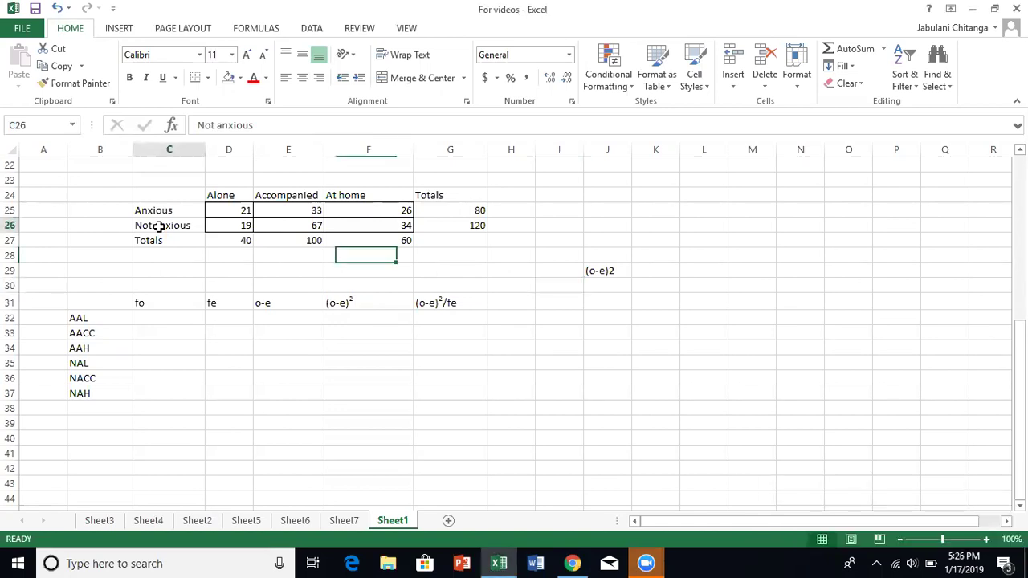
{"action": "left_click", "coordinate": [228, 195]}
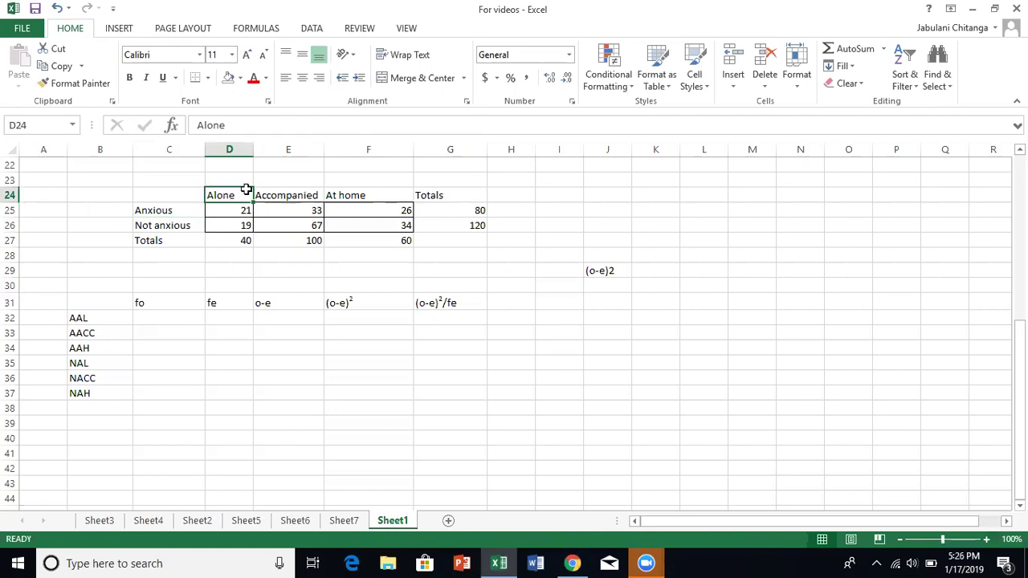
{"action": "left_click", "coordinate": [294, 198]}
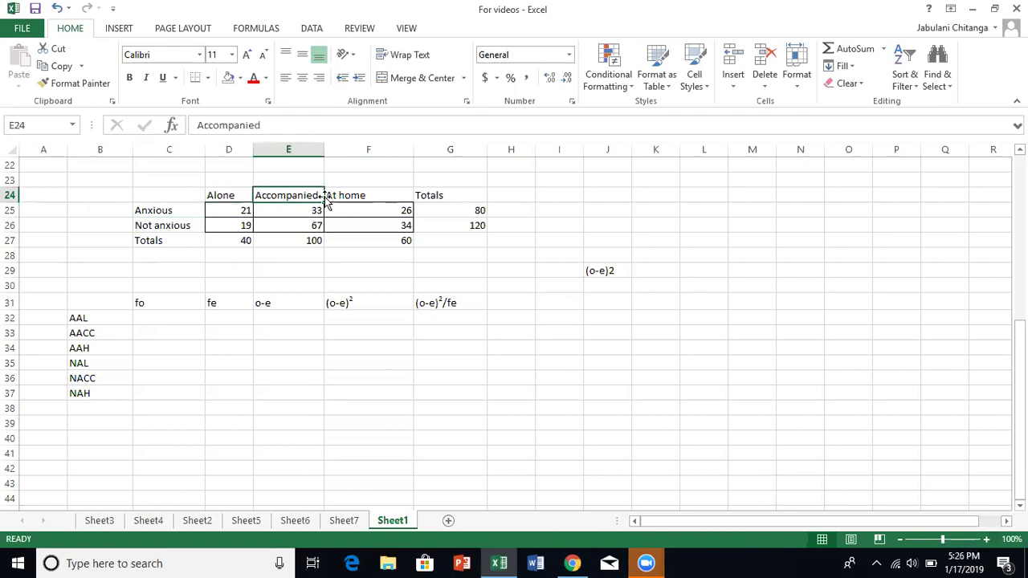
{"action": "left_click", "coordinate": [351, 193]}
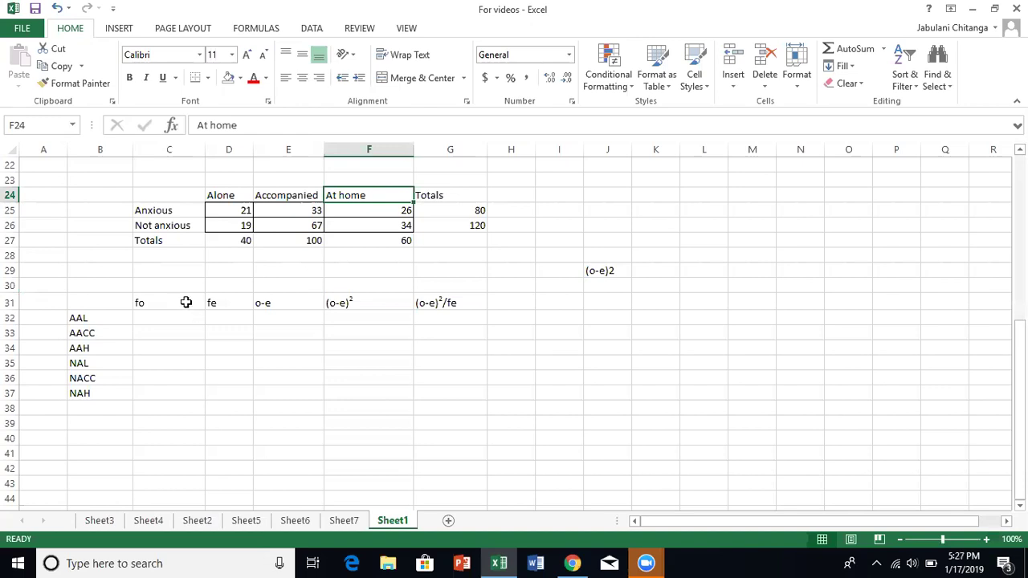
{"action": "left_click", "coordinate": [172, 301]}
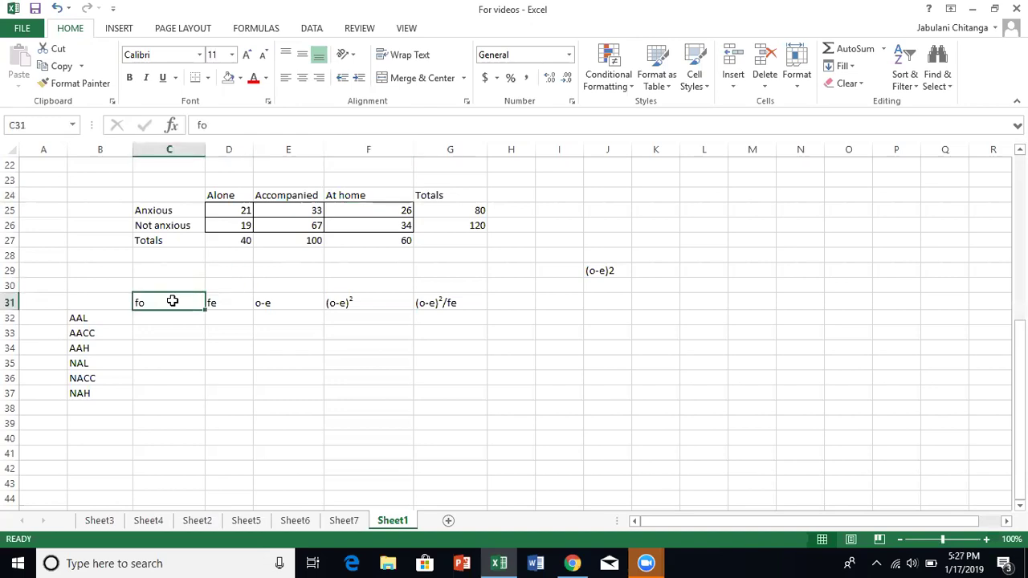
Step: Enter 200 as the grand total in G27 of the anxiety contingency table
{"action": "left_click", "coordinate": [471, 226]}
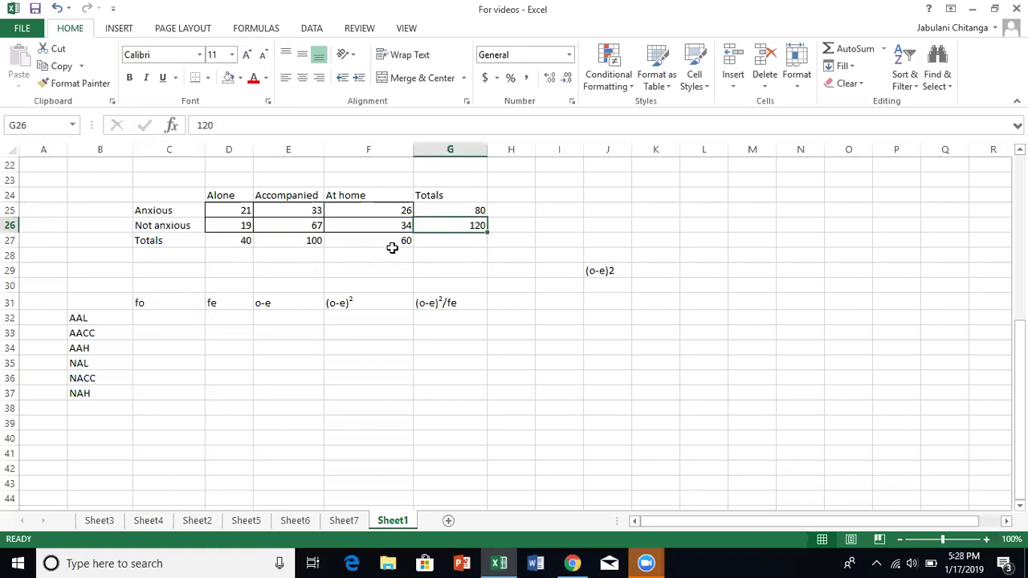
{"action": "left_click", "coordinate": [459, 239]}
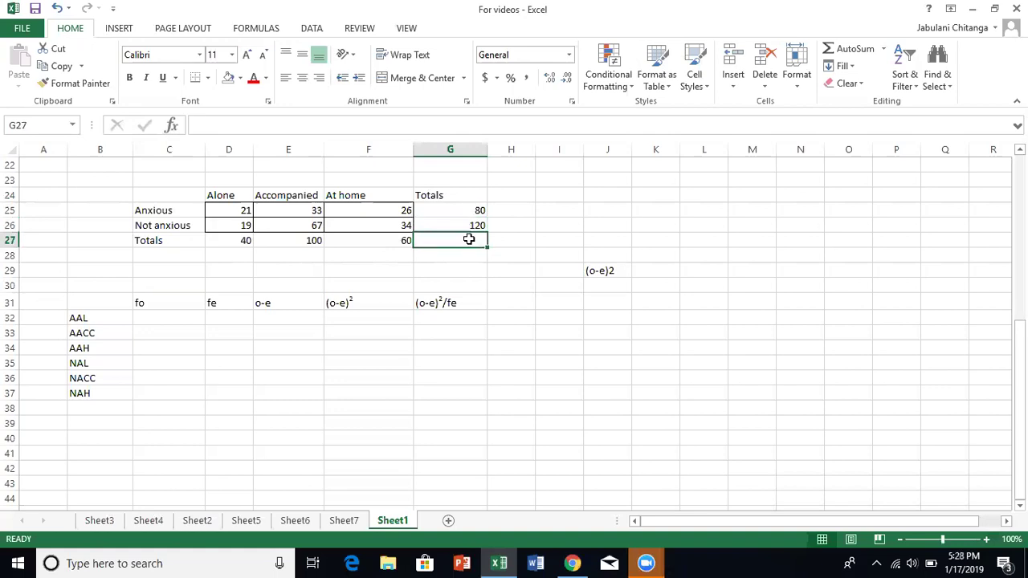
{"action": "type", "text": "200"}
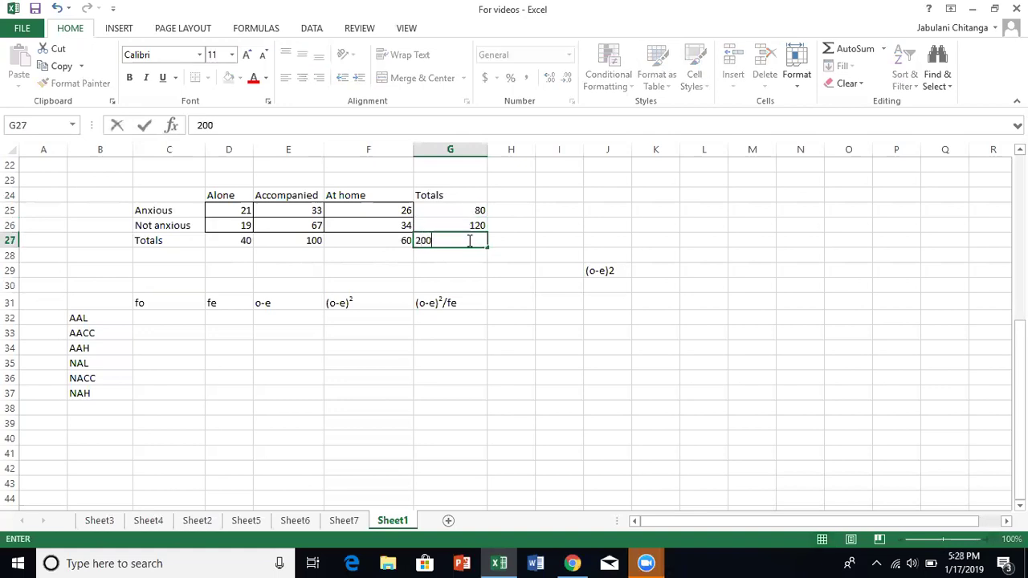
{"action": "left_click", "coordinate": [457, 253]}
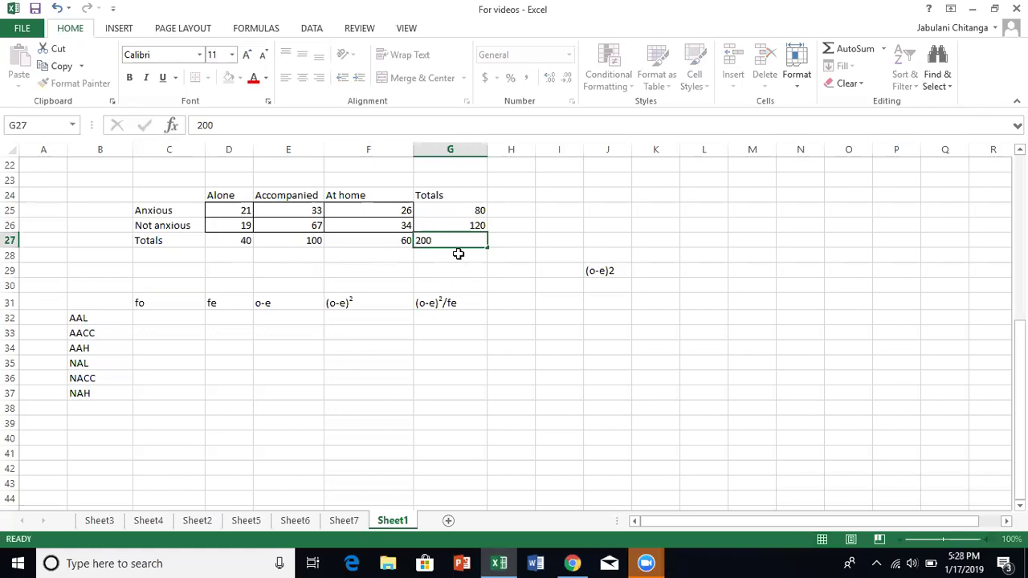
Step: Fill the fo column for the anxious groups: 21 for AAL, 33 for AACC and 26 for AAH
{"action": "left_click", "coordinate": [151, 306]}
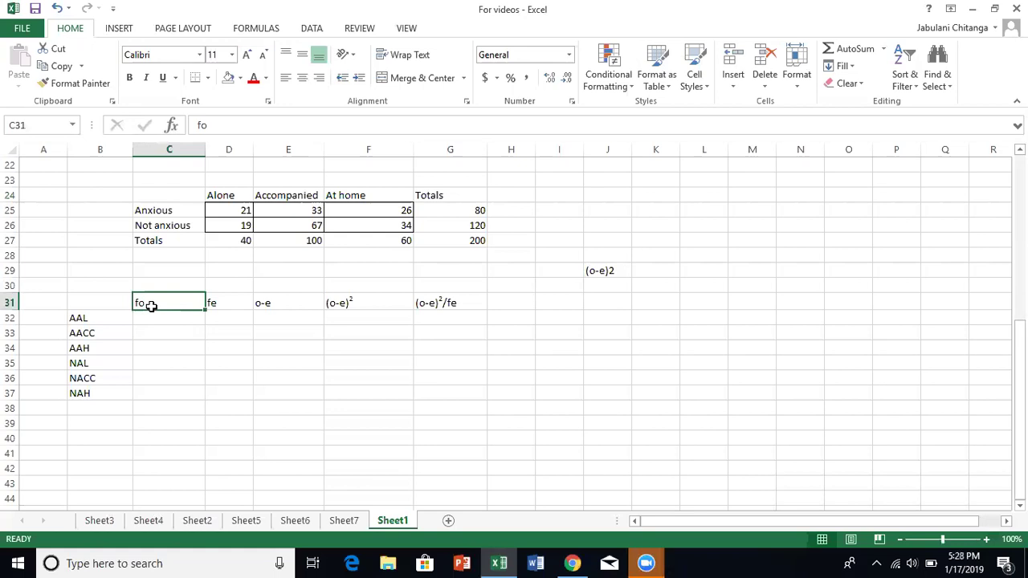
{"action": "left_click", "coordinate": [151, 318]}
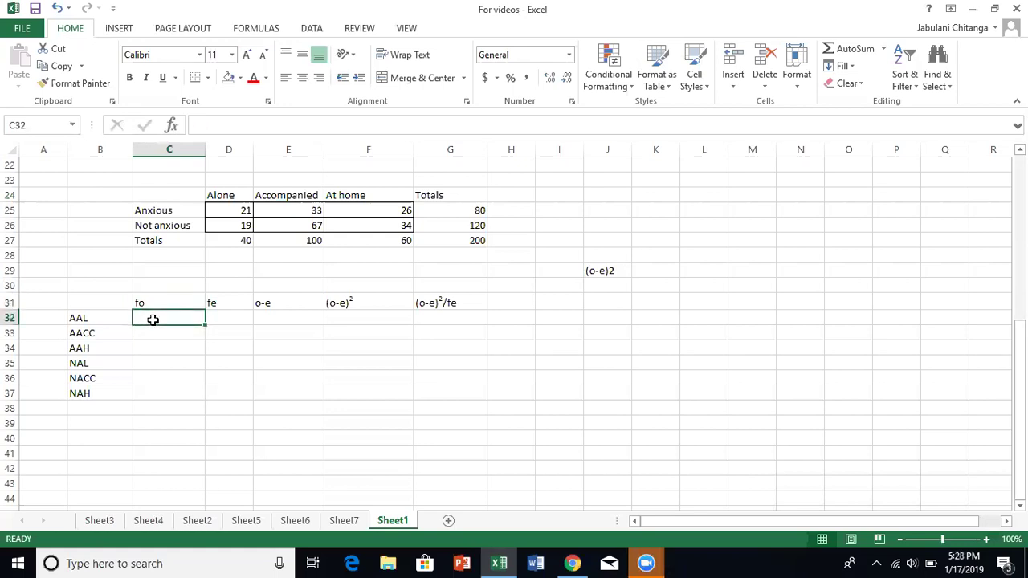
{"action": "left_click", "coordinate": [77, 318]}
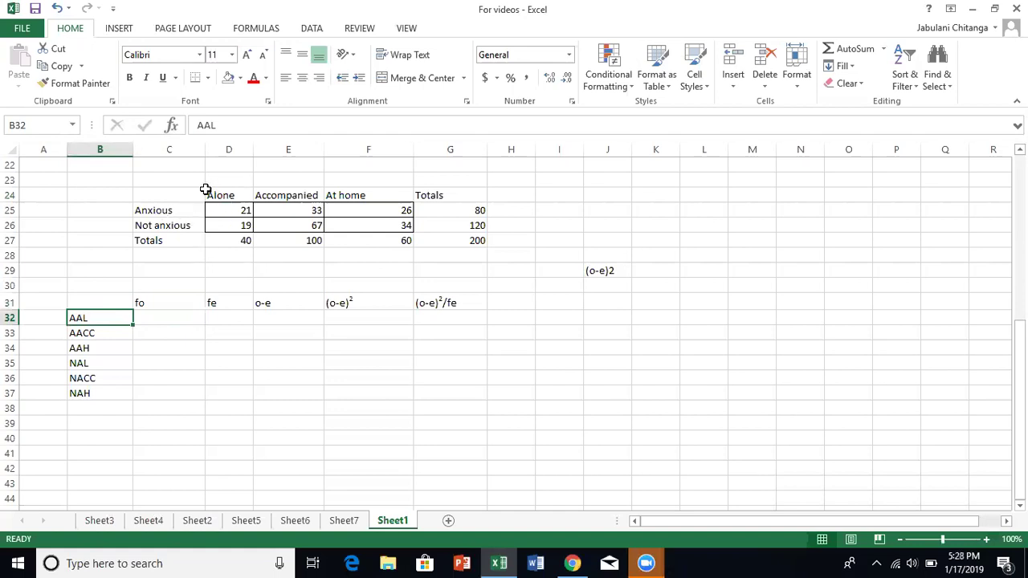
{"action": "left_click", "coordinate": [155, 319]}
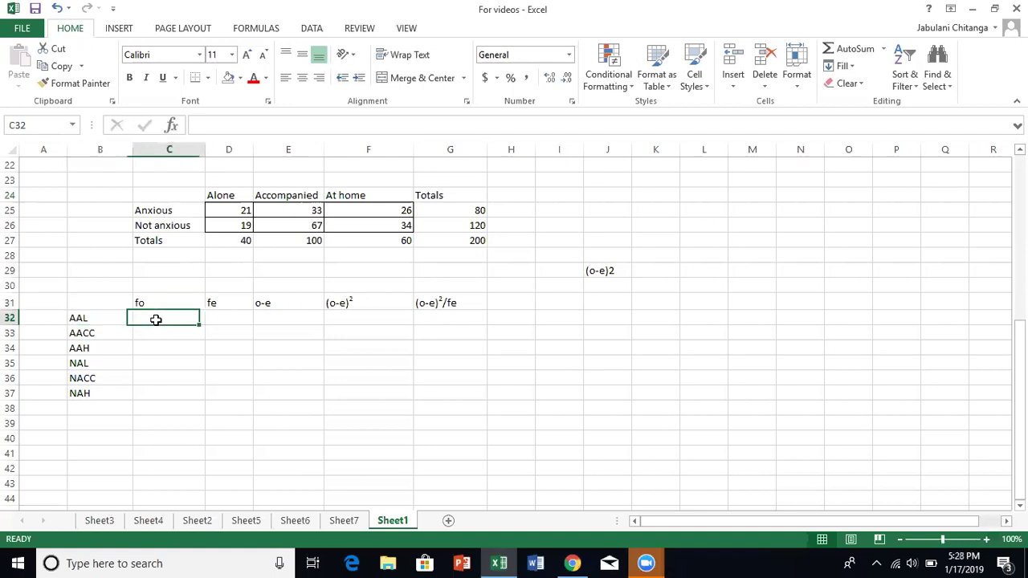
{"action": "type", "text": "1"}
{"action": "key", "text": "BackSpace"}
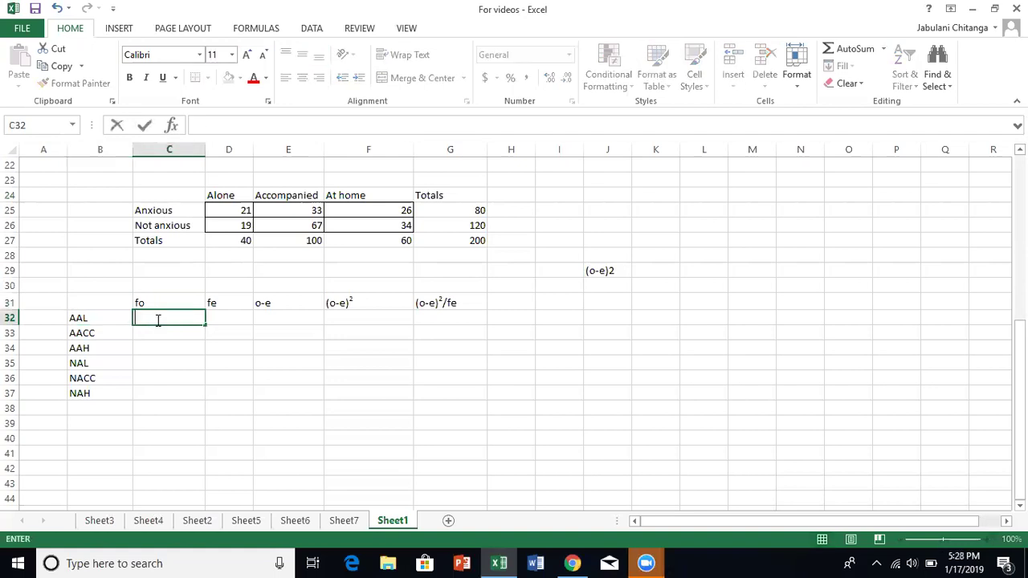
{"action": "type", "text": "21"}
{"action": "key", "text": "Return"}
{"action": "type", "text": "33"}
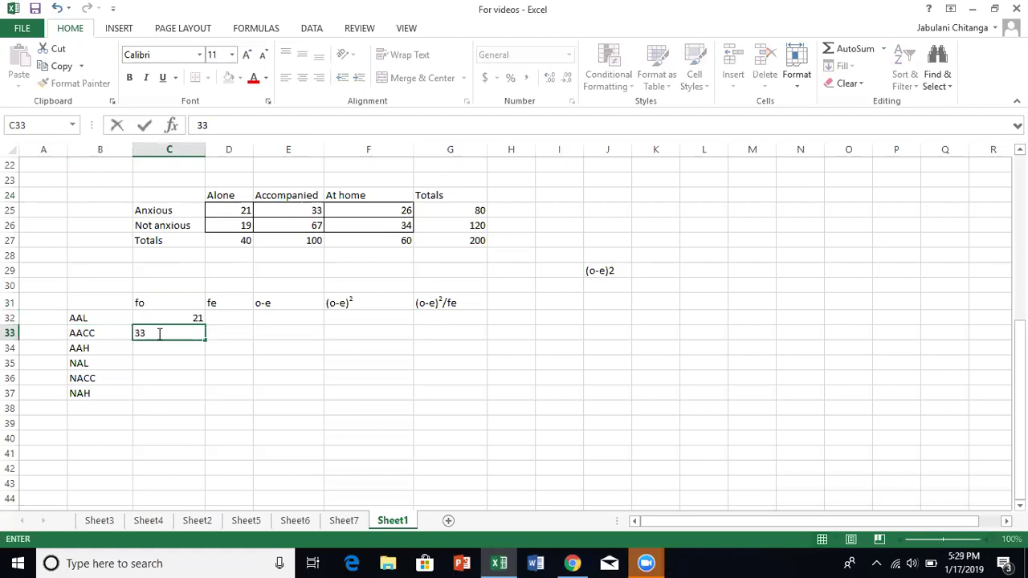
{"action": "key", "text": "Return"}
{"action": "type", "text": "26"}
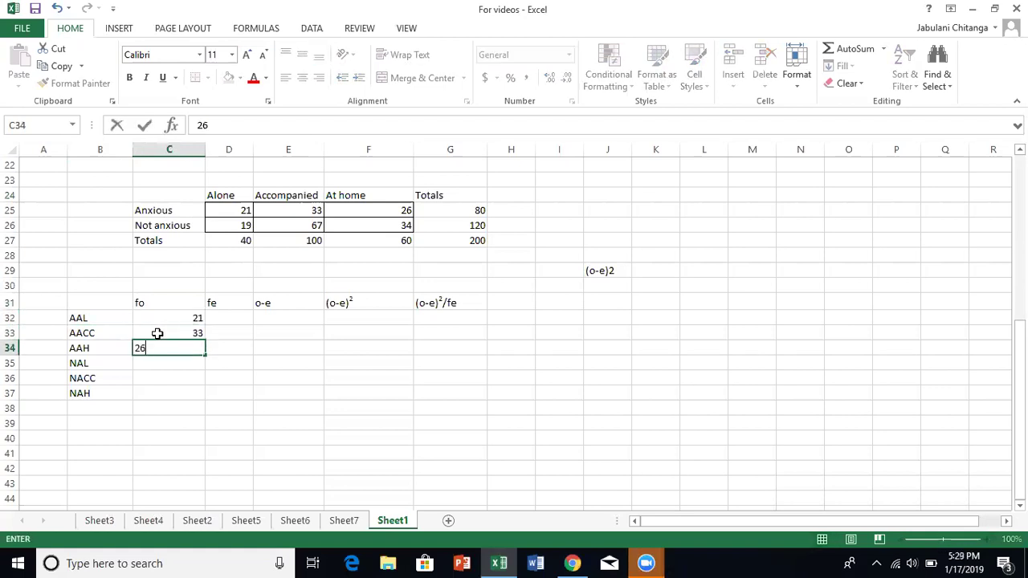
{"action": "key", "text": "Return"}
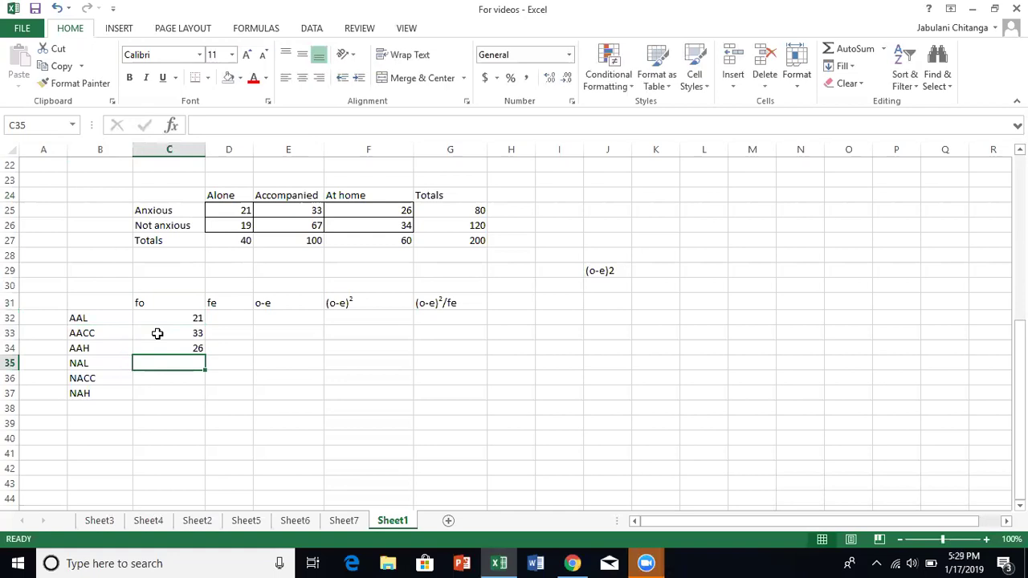
Step: Fill the fo column for the not-anxious groups: 19 for NAL, 67 for NACC and 34 for NAH
{"action": "type", "text": "19"}
{"action": "key", "text": "Return"}
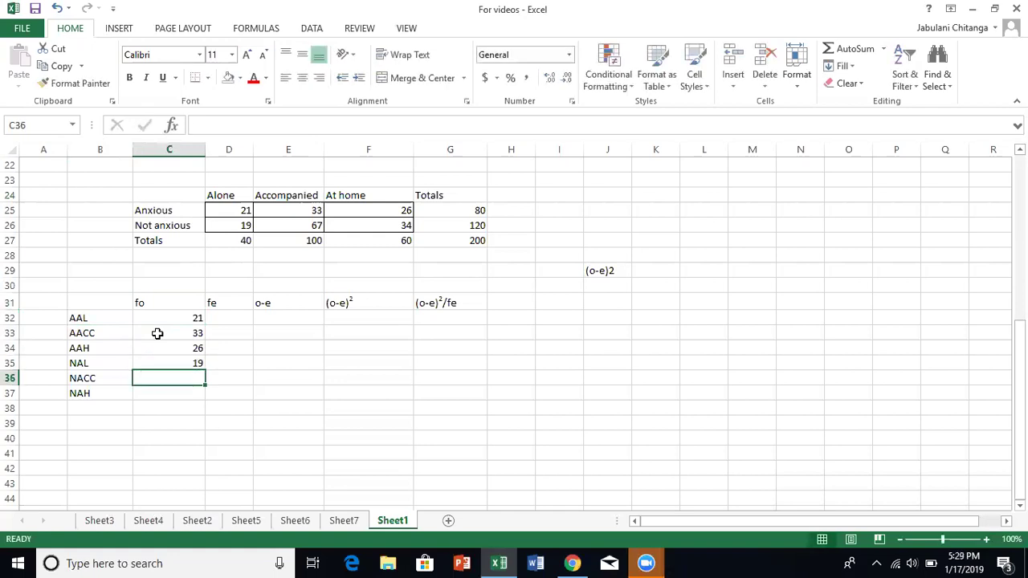
{"action": "type", "text": "67"}
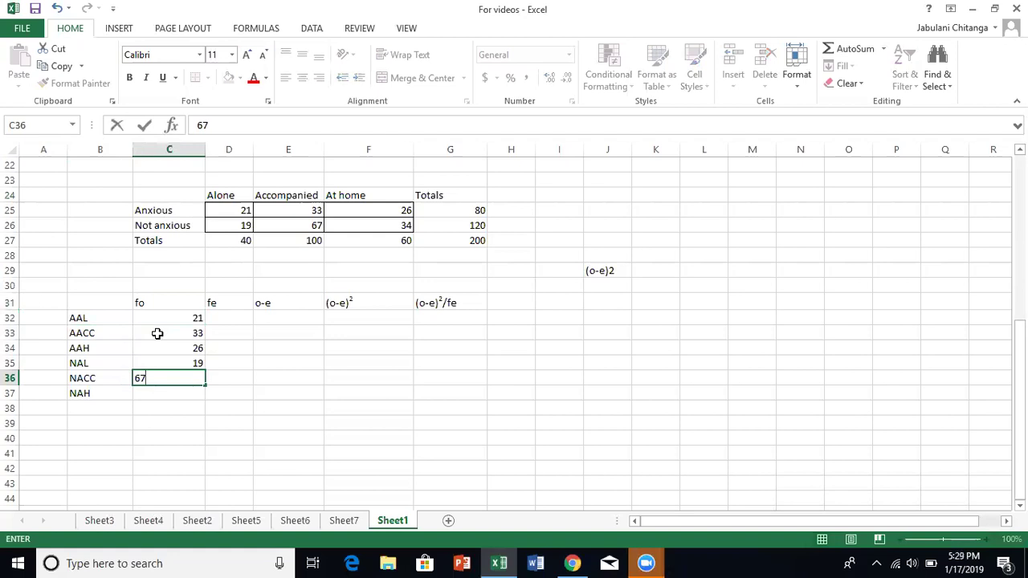
{"action": "key", "text": "Return"}
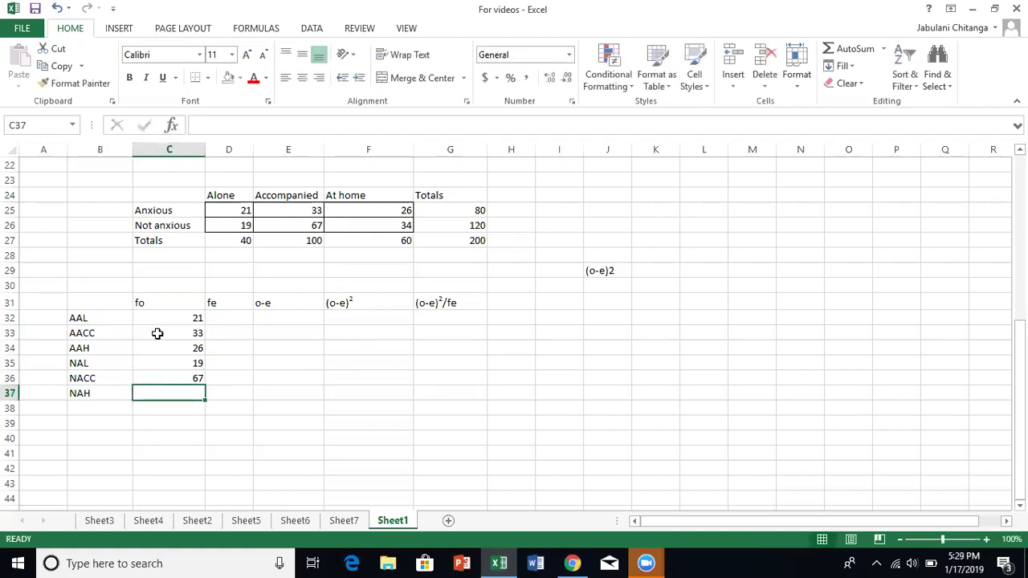
{"action": "type", "text": "34"}
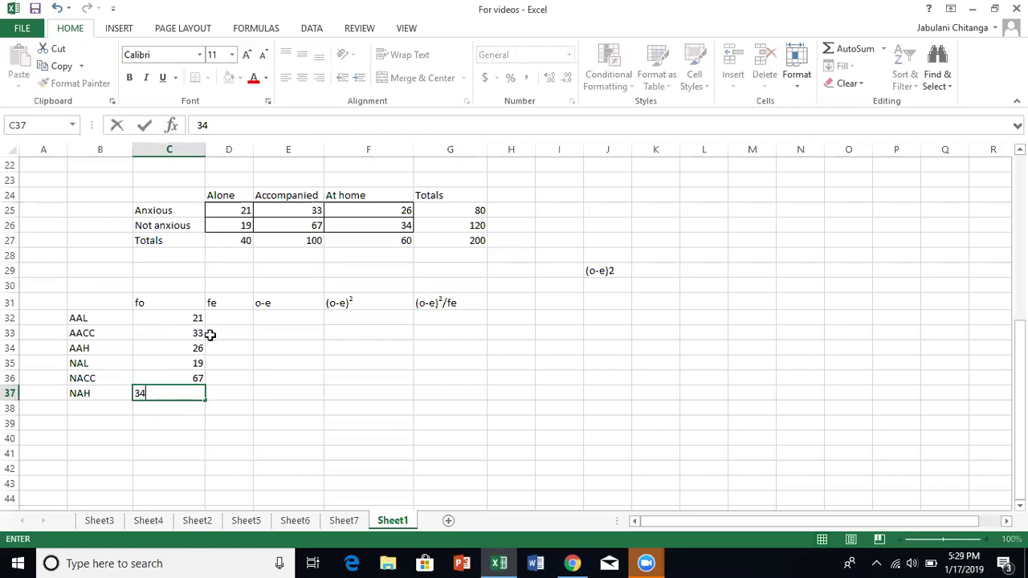
{"action": "key", "text": "Return"}
Step: Write the expected-frequency working for the AAL group, 80x40/200, as text in J32
{"action": "left_click", "coordinate": [228, 318]}
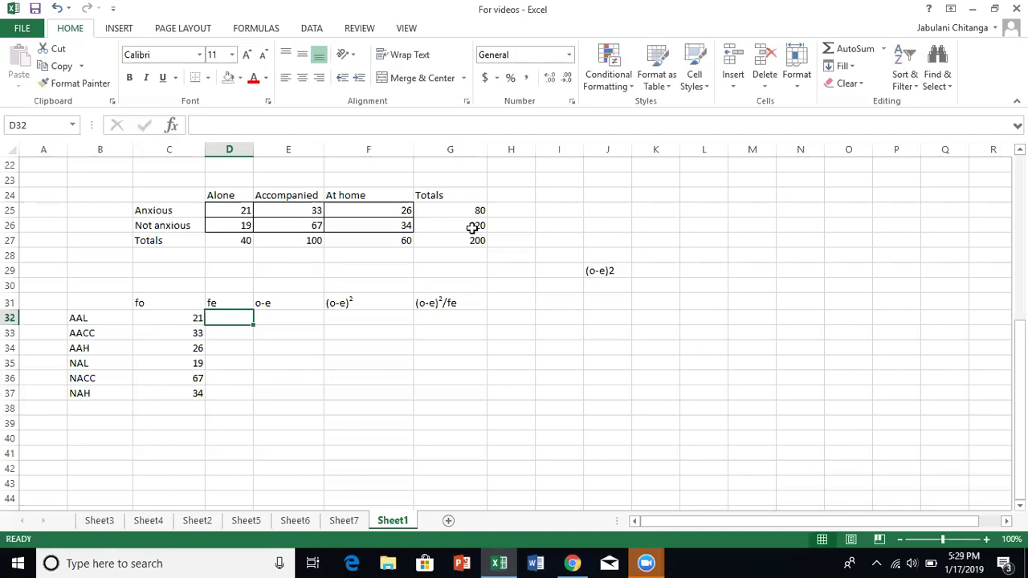
{"action": "left_click", "coordinate": [228, 210]}
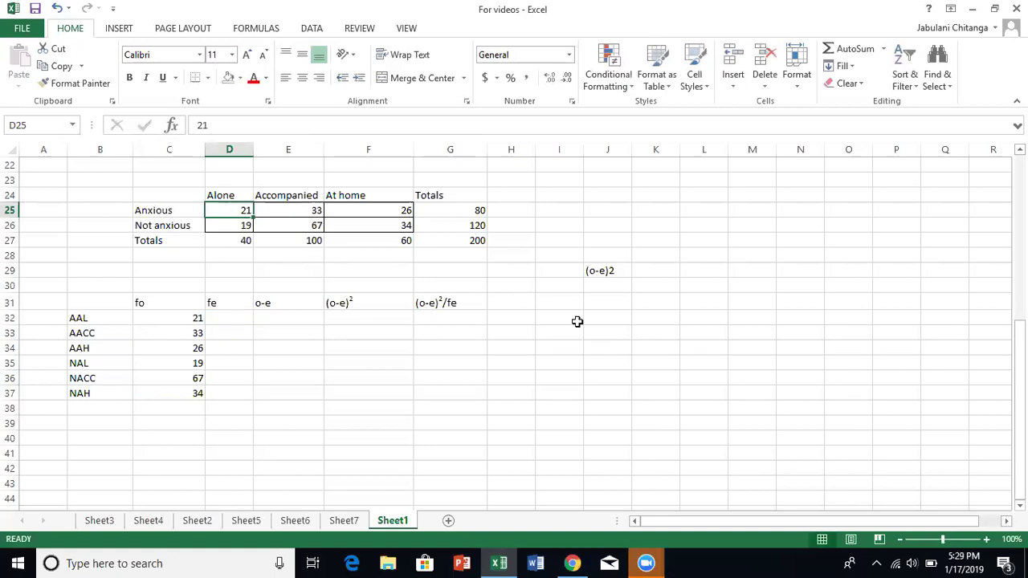
{"action": "left_click", "coordinate": [611, 319]}
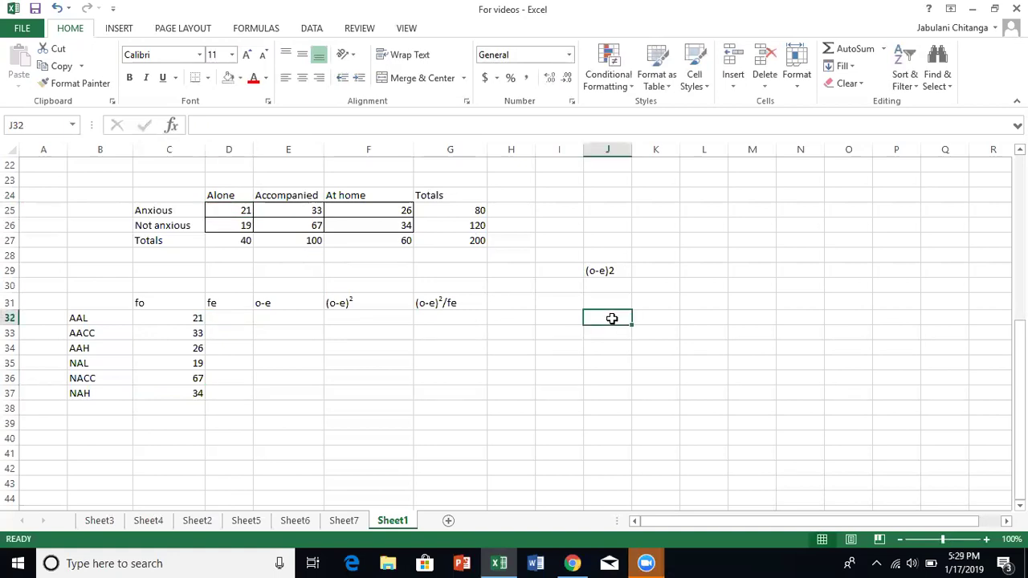
{"action": "type", "text": "80"}
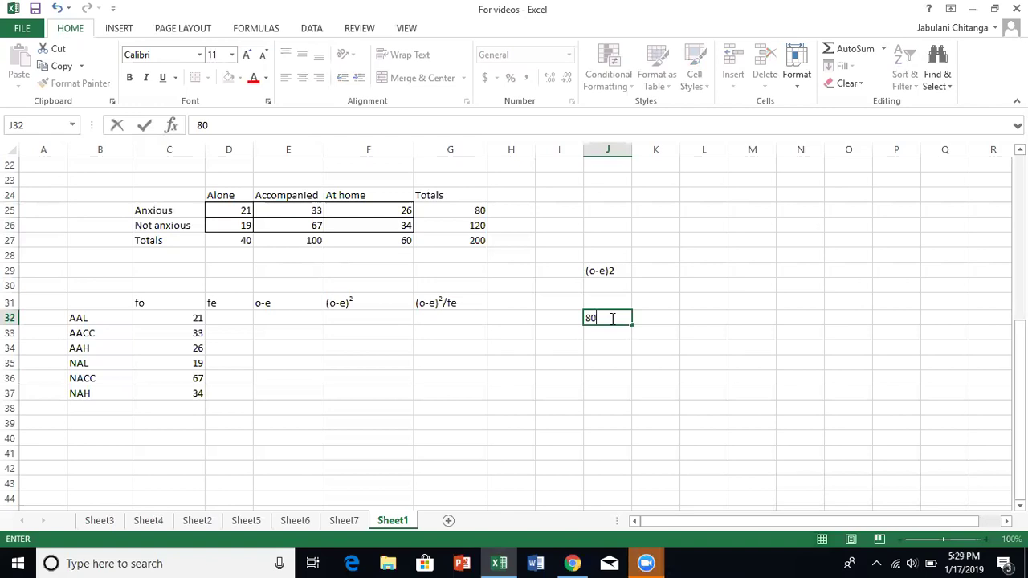
{"action": "type", "text": "x"}
{"action": "left_click", "coordinate": [239, 240]}
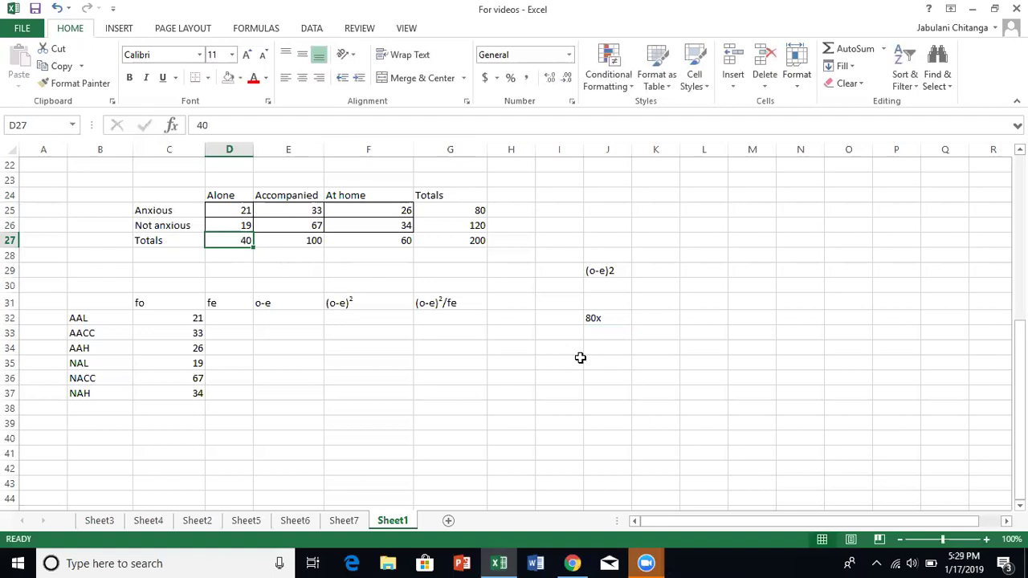
{"action": "left_click", "coordinate": [608, 319]}
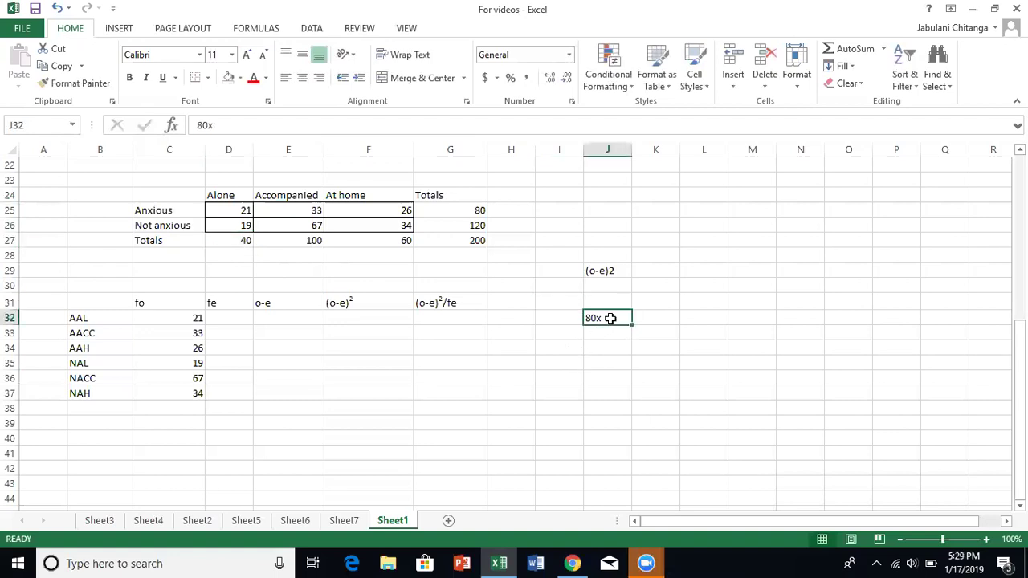
{"action": "left_click", "coordinate": [220, 124]}
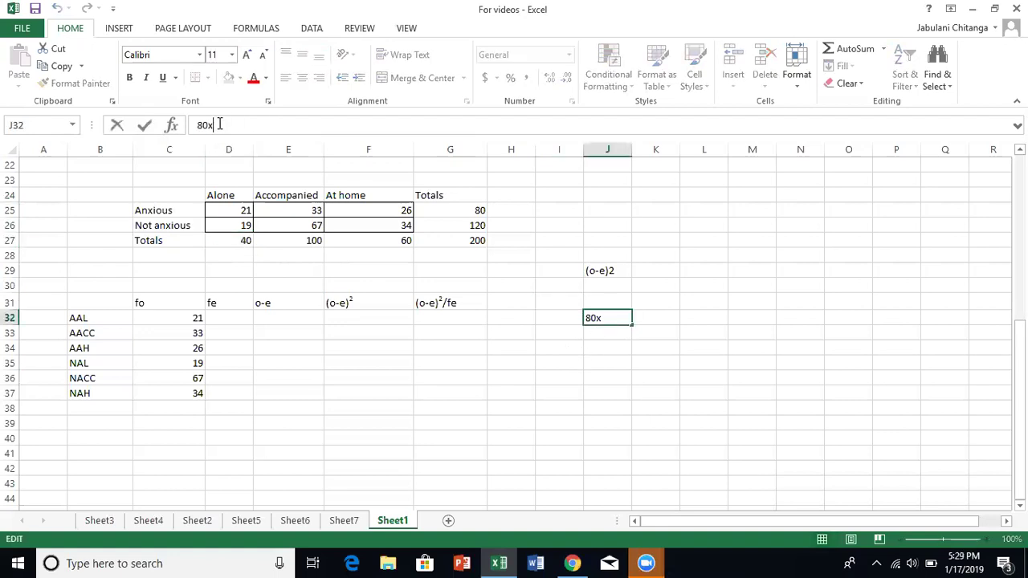
{"action": "type", "text": "40/200"}
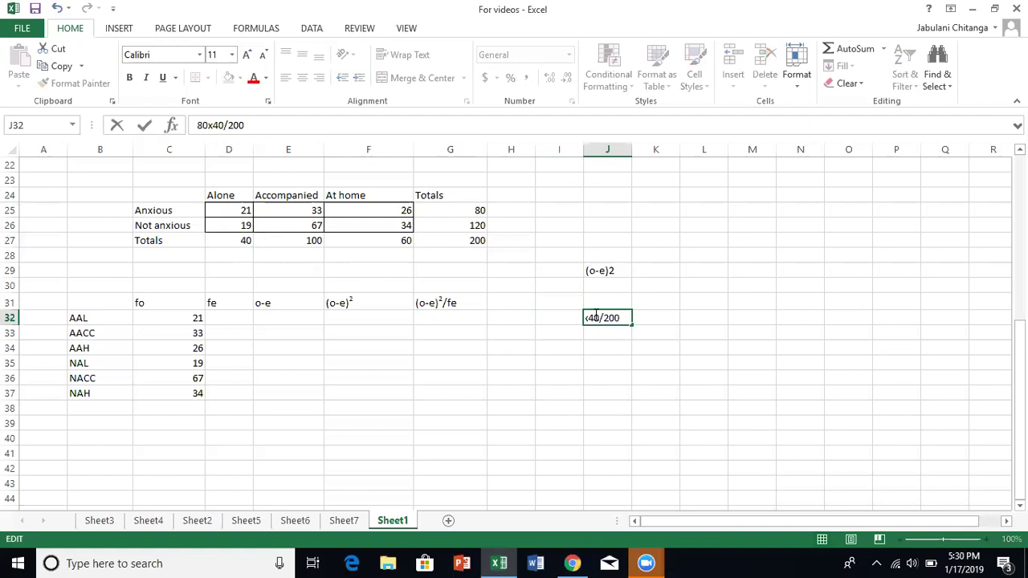
Step: Enter 16 as the expected frequency (fe) for AAL in D32
{"action": "left_click", "coordinate": [220, 319]}
{"action": "type", "text": "16"}
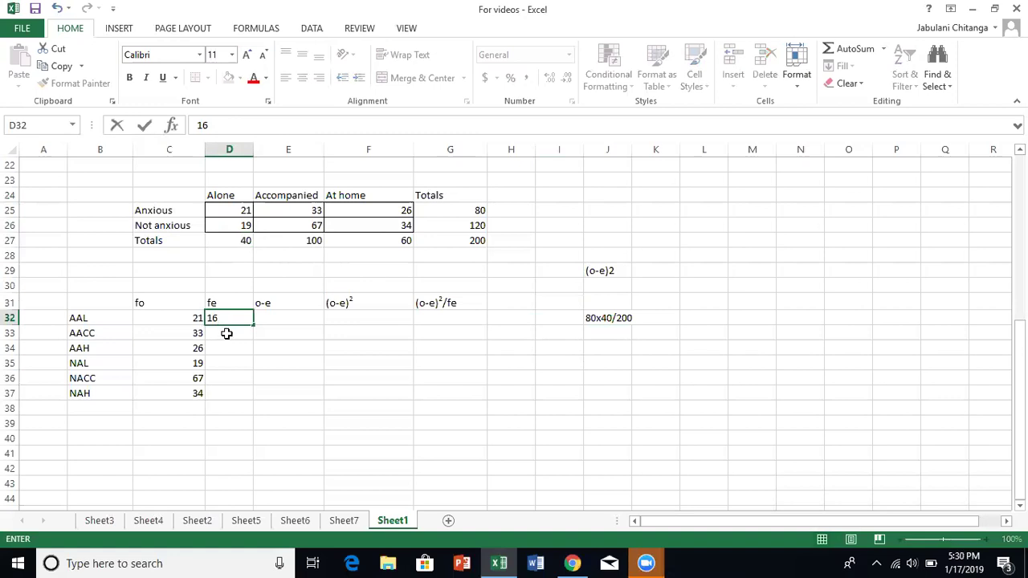
{"action": "left_click", "coordinate": [226, 333]}
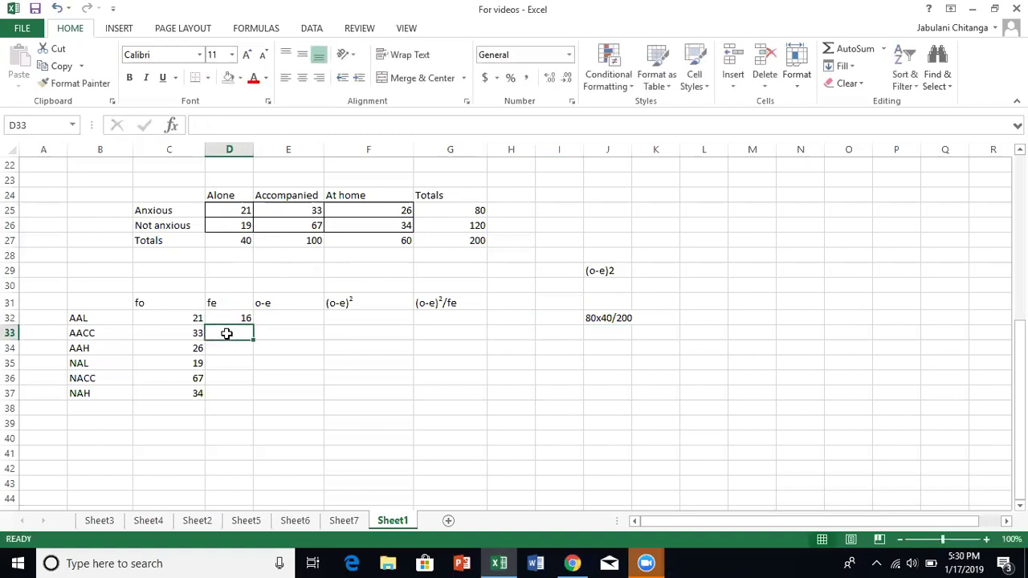
Step: Enter the expected frequencies (fe) for the remaining anxious groups: 40 for AACC in D33 and 24 for AAH in D34
{"action": "left_click", "coordinate": [458, 210]}
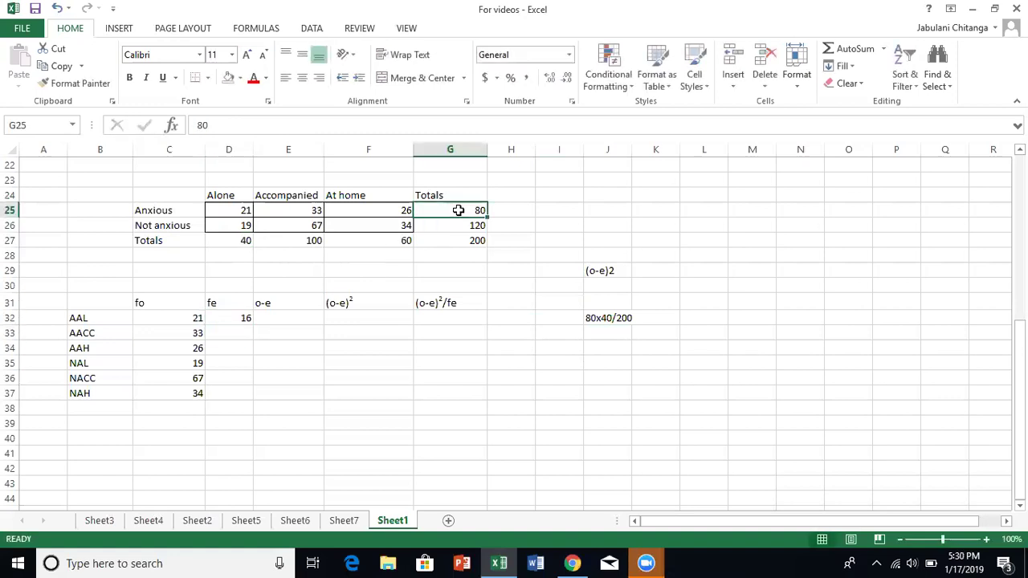
{"action": "left_click", "coordinate": [290, 250]}
{"action": "left_click", "coordinate": [295, 238]}
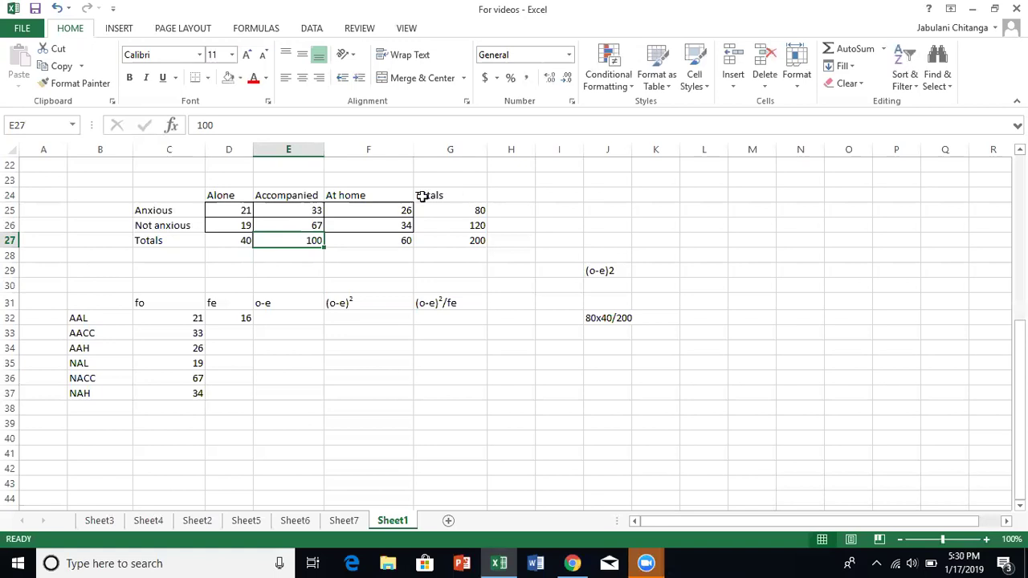
{"action": "left_click", "coordinate": [463, 210]}
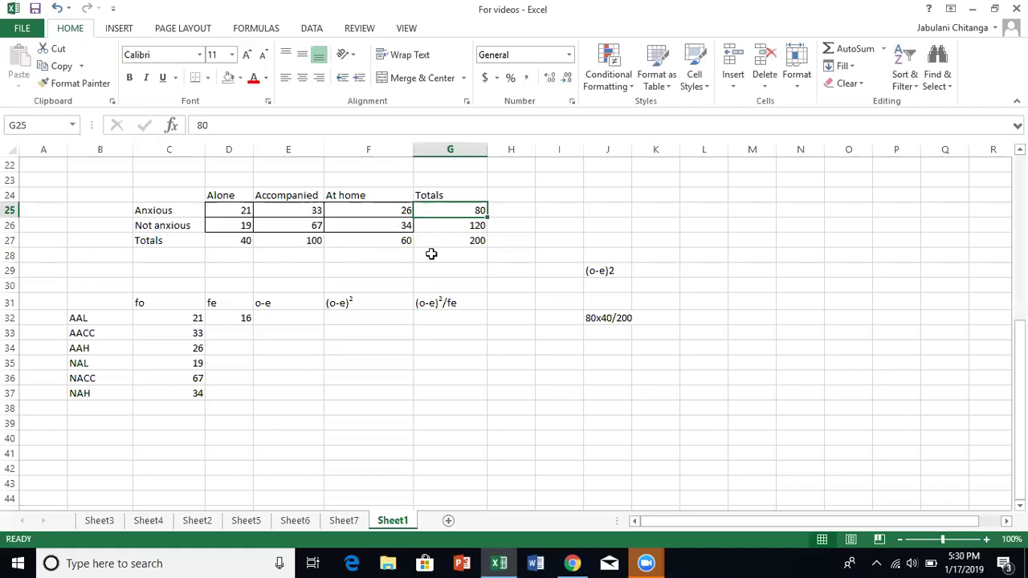
{"action": "left_click", "coordinate": [232, 334]}
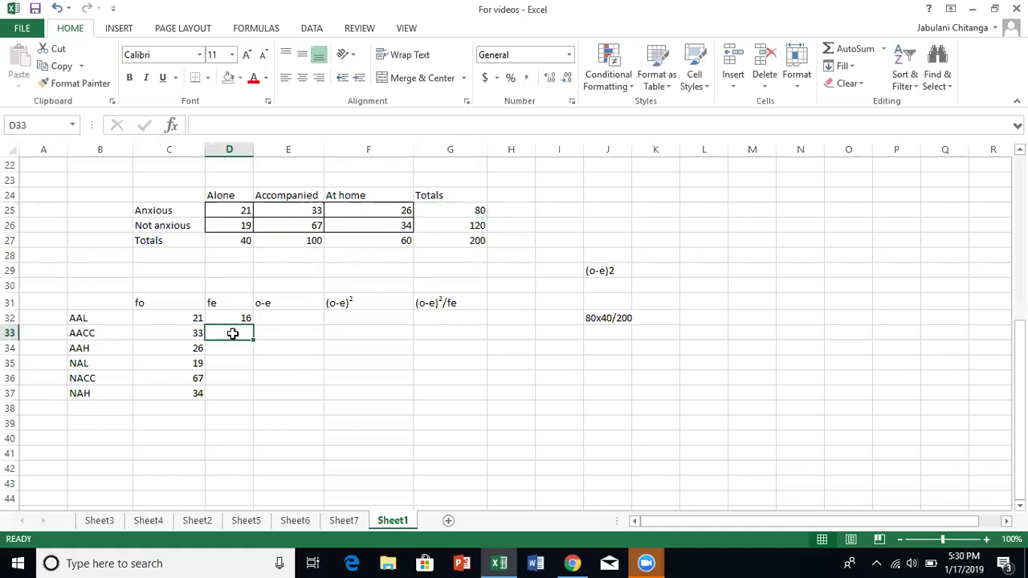
{"action": "type", "text": "40"}
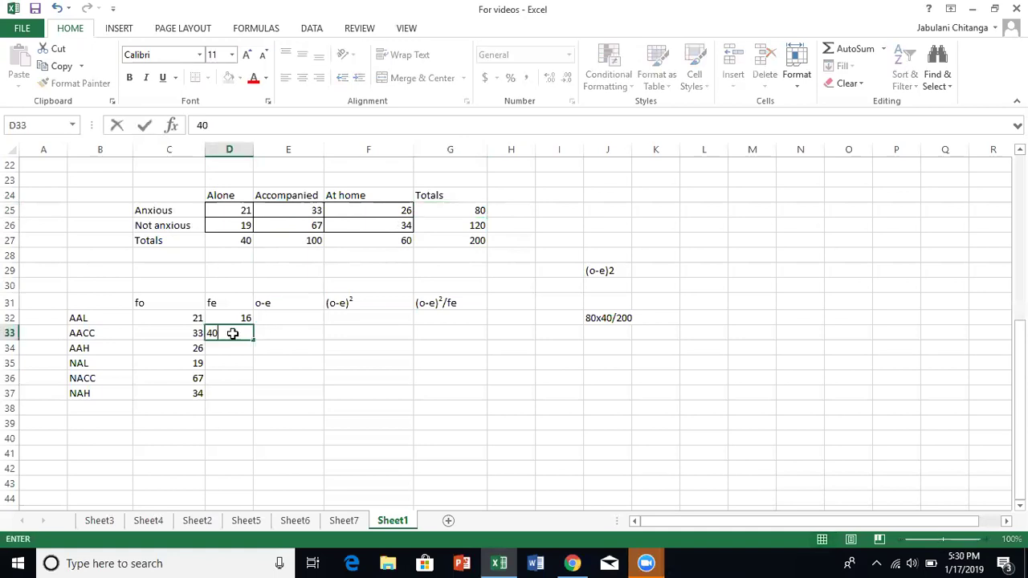
{"action": "key", "text": "Return"}
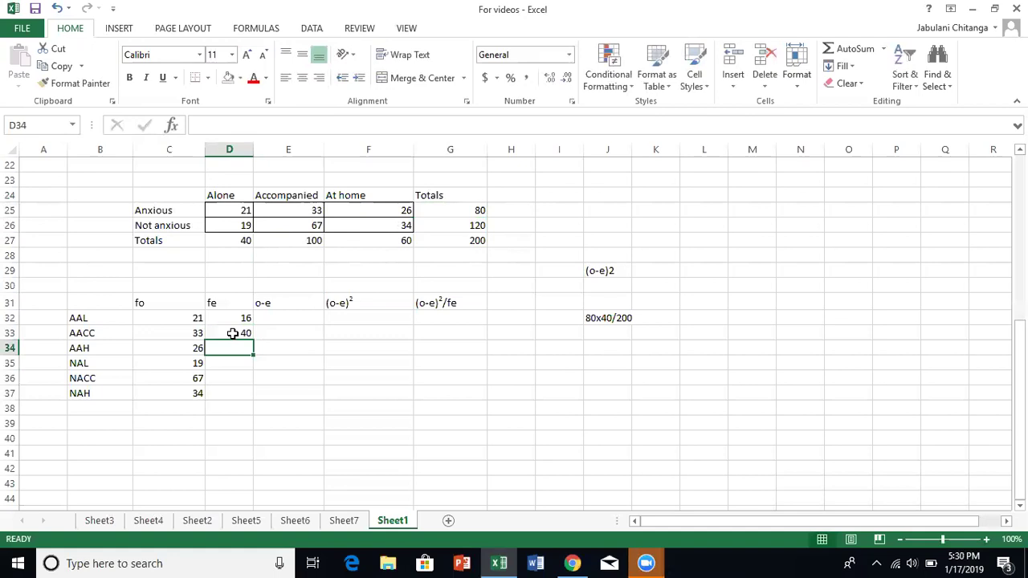
{"action": "type", "text": "24"}
{"action": "key", "text": "Return"}
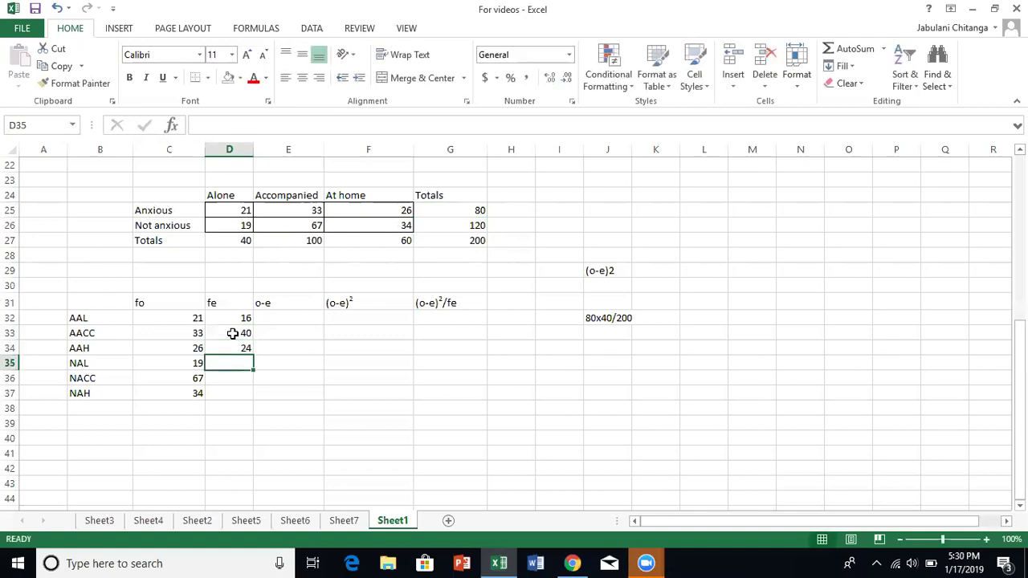
Step: Fill the fe column for the not-anxious groups with 24 for NAL, 60 for NACC and 36 for NAH, and review the totals behind NAH
{"action": "type", "text": "24"}
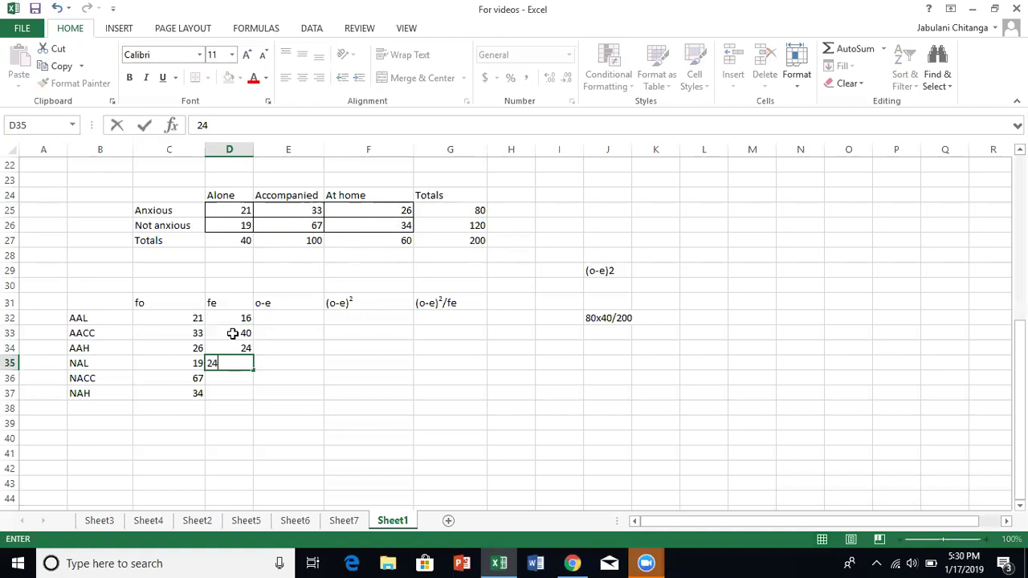
{"action": "key", "text": "Return"}
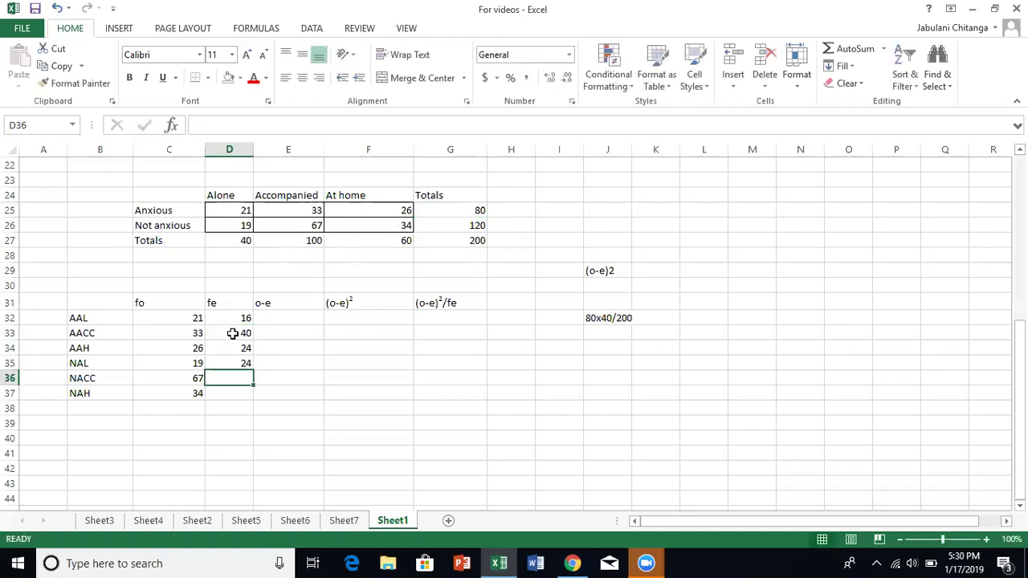
{"action": "type", "text": "60"}
{"action": "key", "text": "Return"}
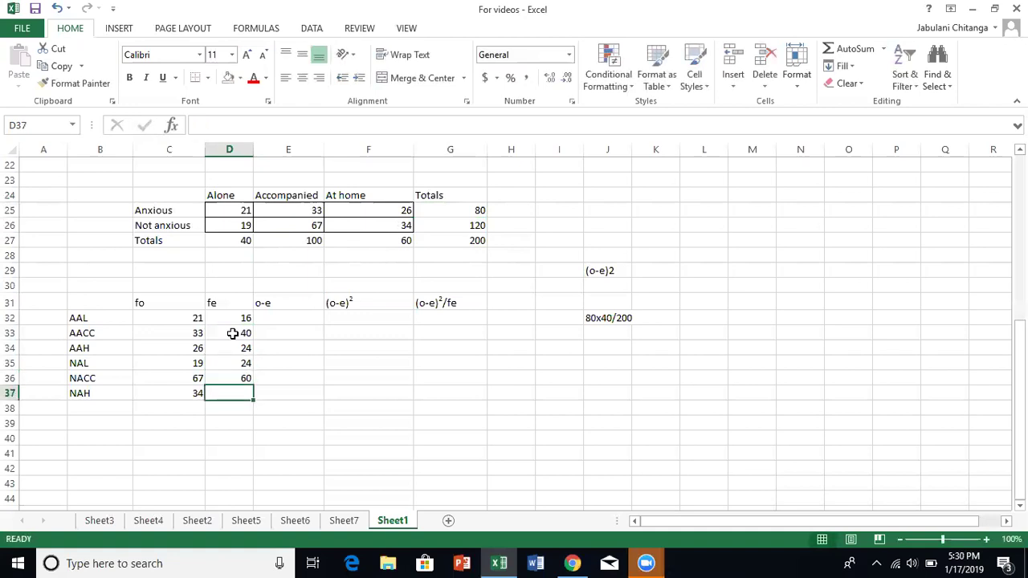
{"action": "type", "text": "36"}
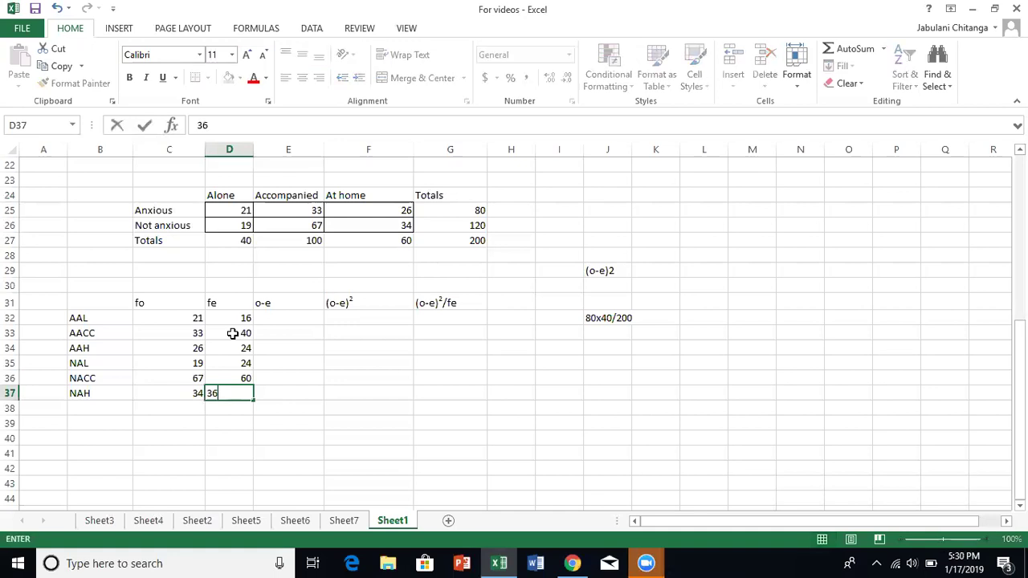
{"action": "left_click", "coordinate": [476, 226]}
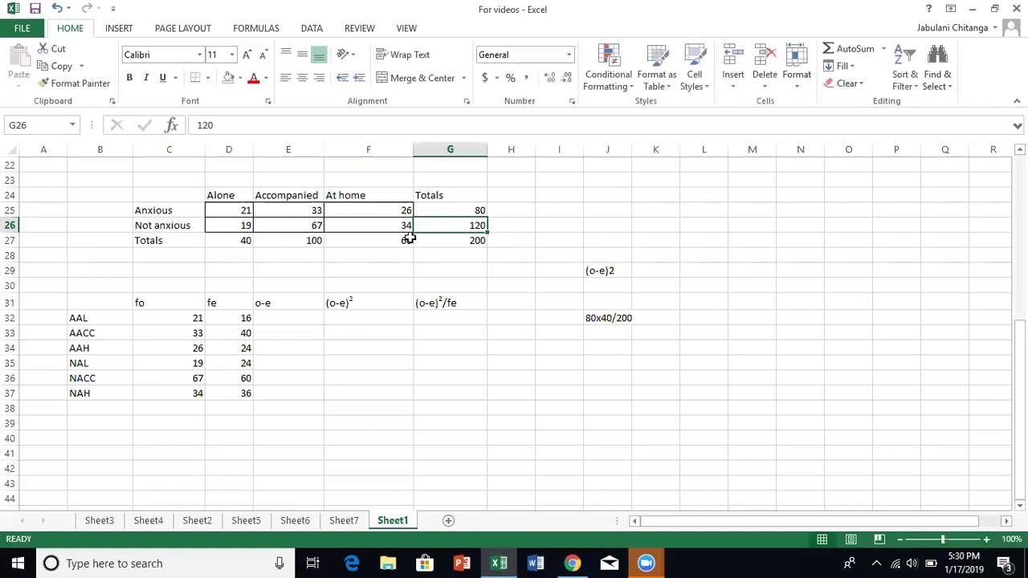
{"action": "left_click", "coordinate": [397, 226]}
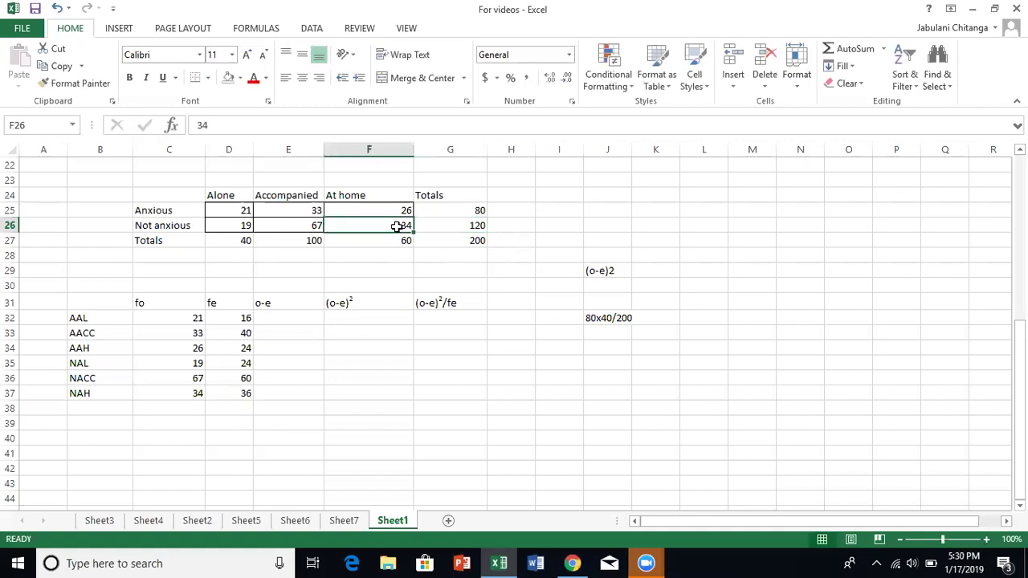
{"action": "left_click", "coordinate": [450, 226]}
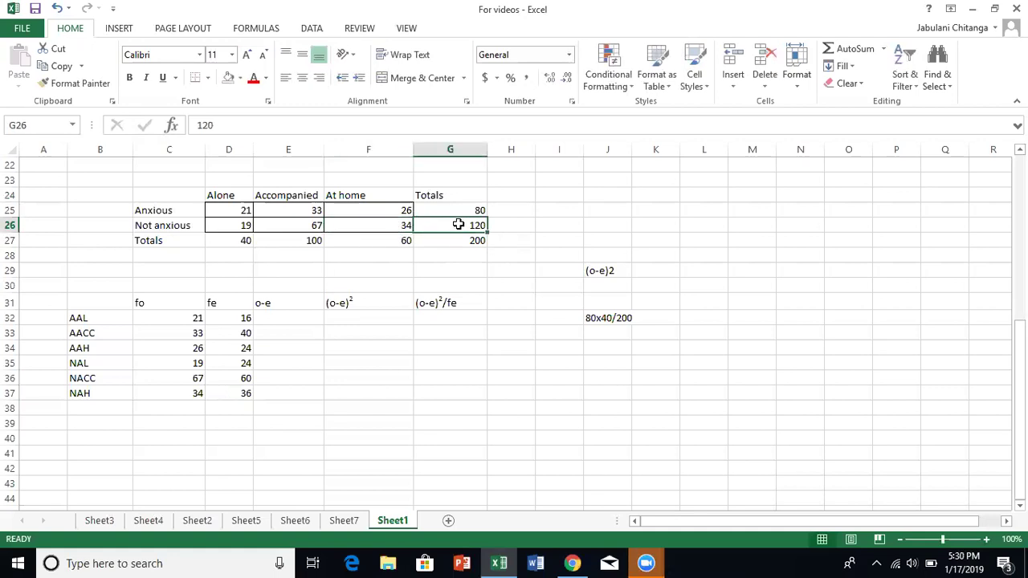
{"action": "left_click", "coordinate": [394, 241]}
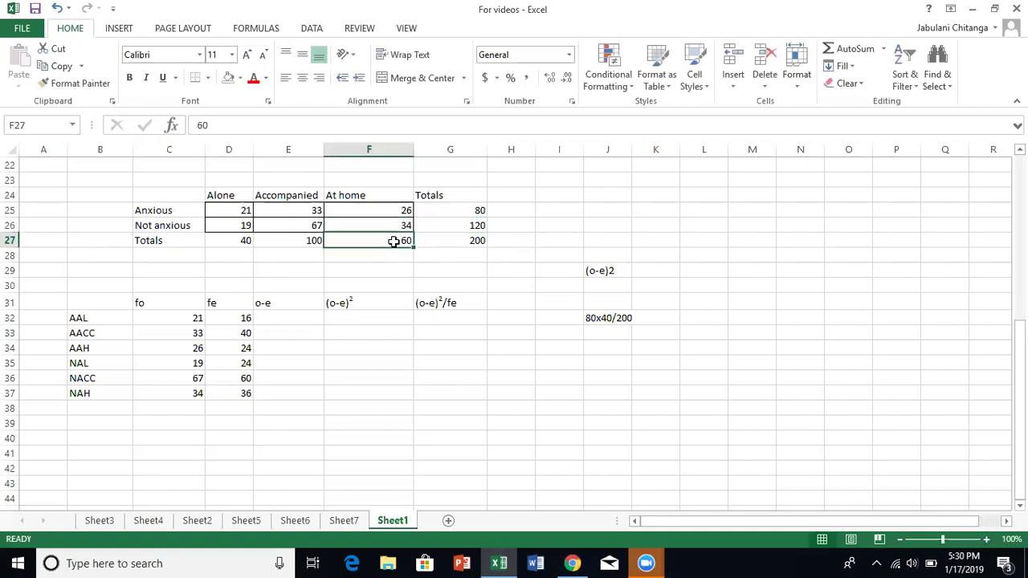
{"action": "left_click", "coordinate": [473, 241]}
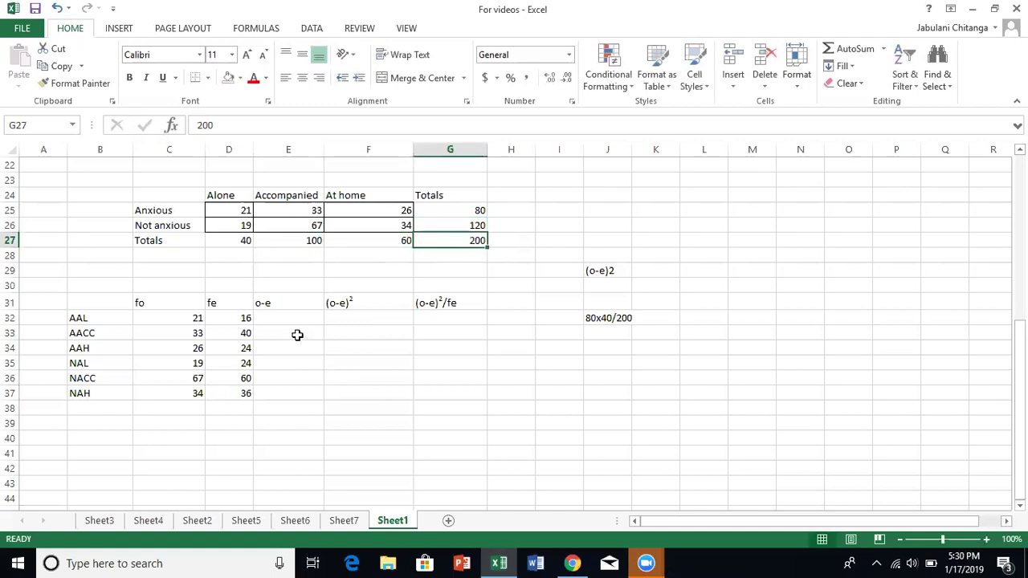
Step: Calculate o-e for AAL in E32 with the formula =C32-D32 and copy it down through NAH in E37
{"action": "left_click", "coordinate": [292, 317]}
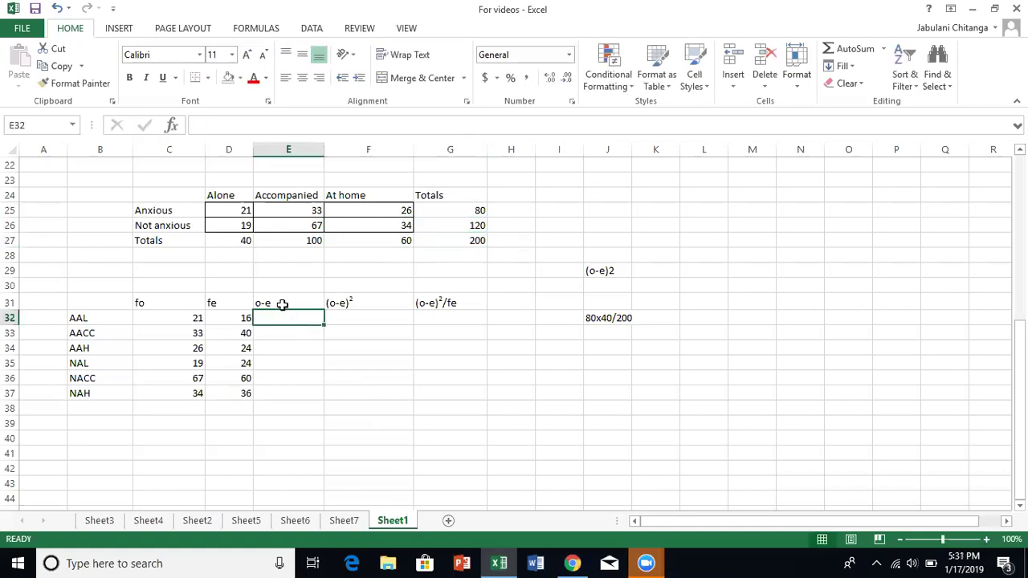
{"action": "left_click", "coordinate": [282, 302]}
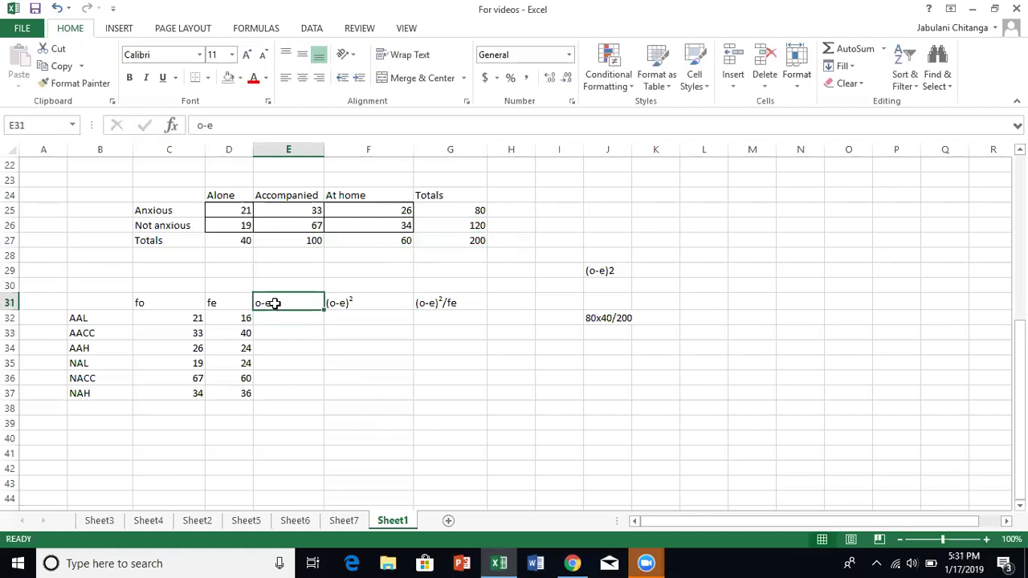
{"action": "left_click", "coordinate": [173, 304]}
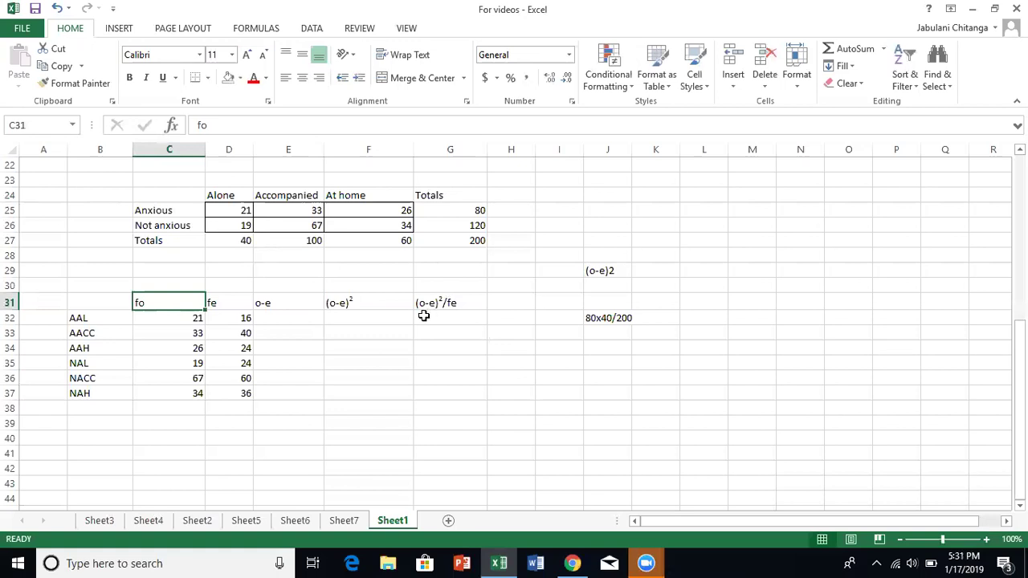
{"action": "left_click", "coordinate": [291, 316]}
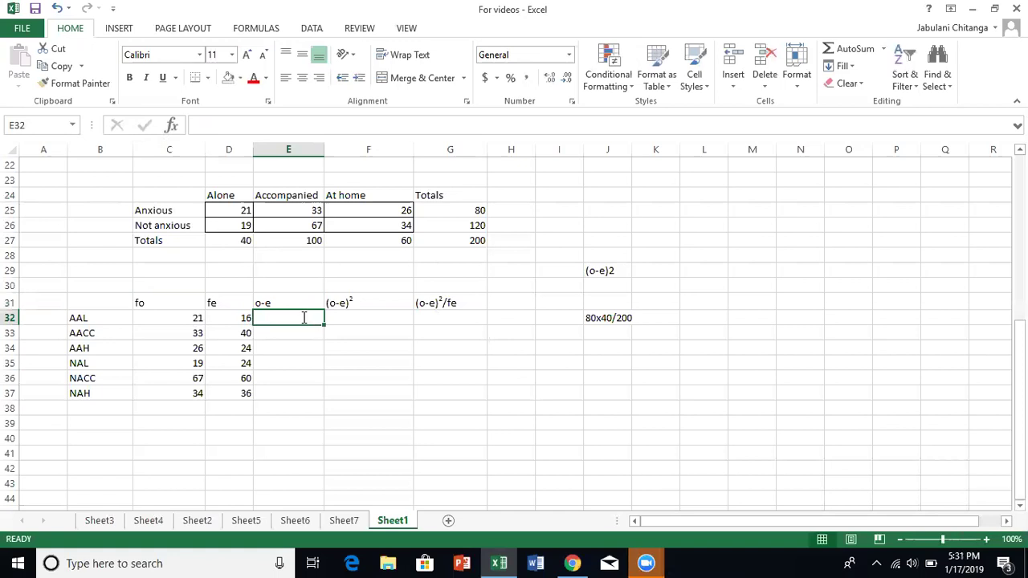
{"action": "type", "text": "="}
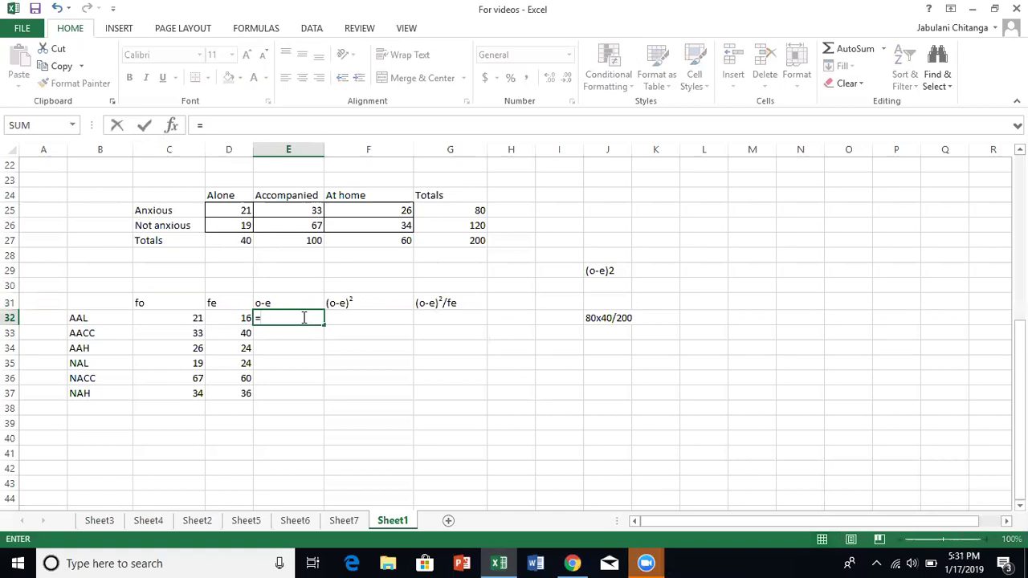
{"action": "left_click", "coordinate": [183, 318]}
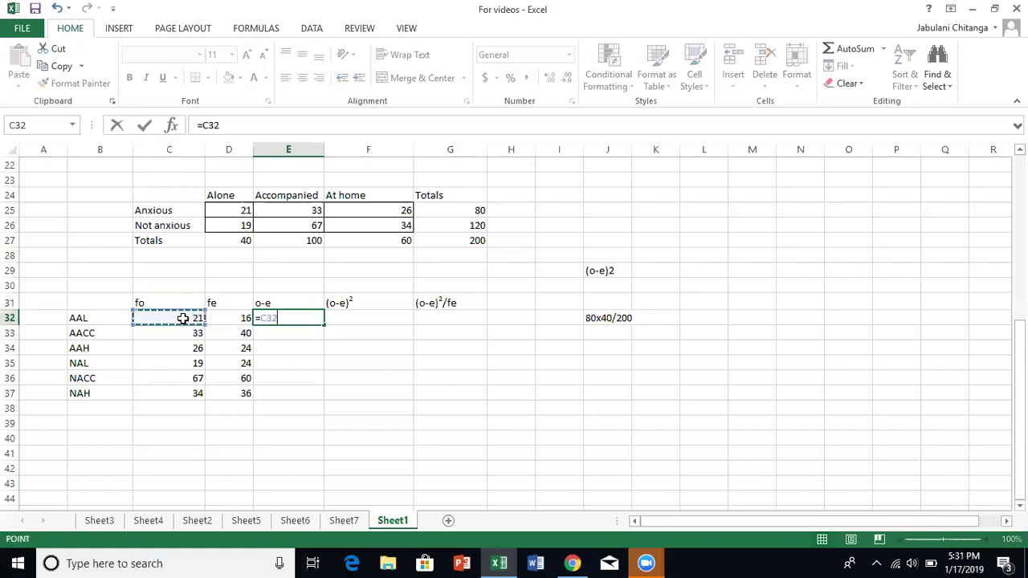
{"action": "type", "text": "-"}
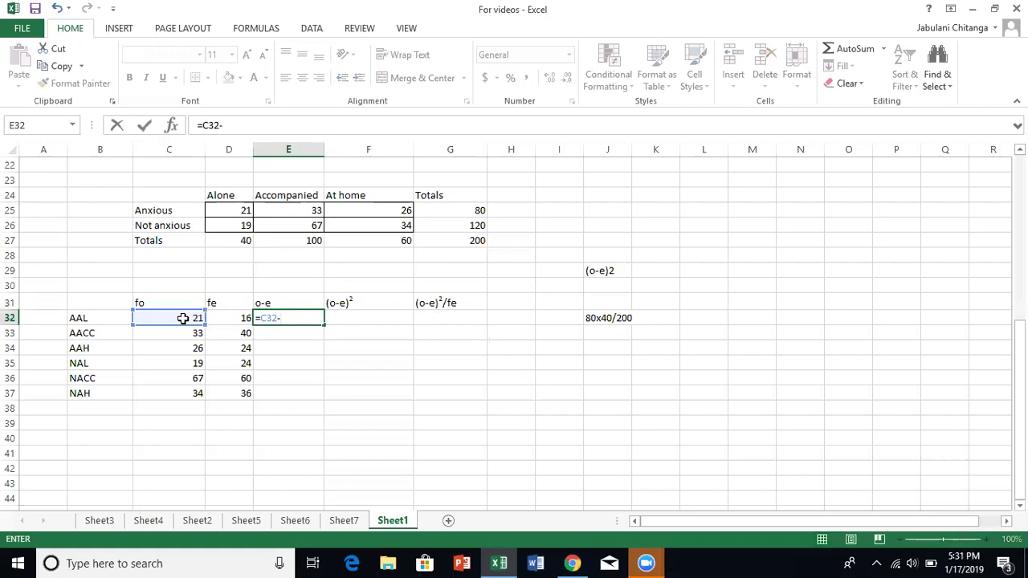
{"action": "left_click", "coordinate": [228, 319]}
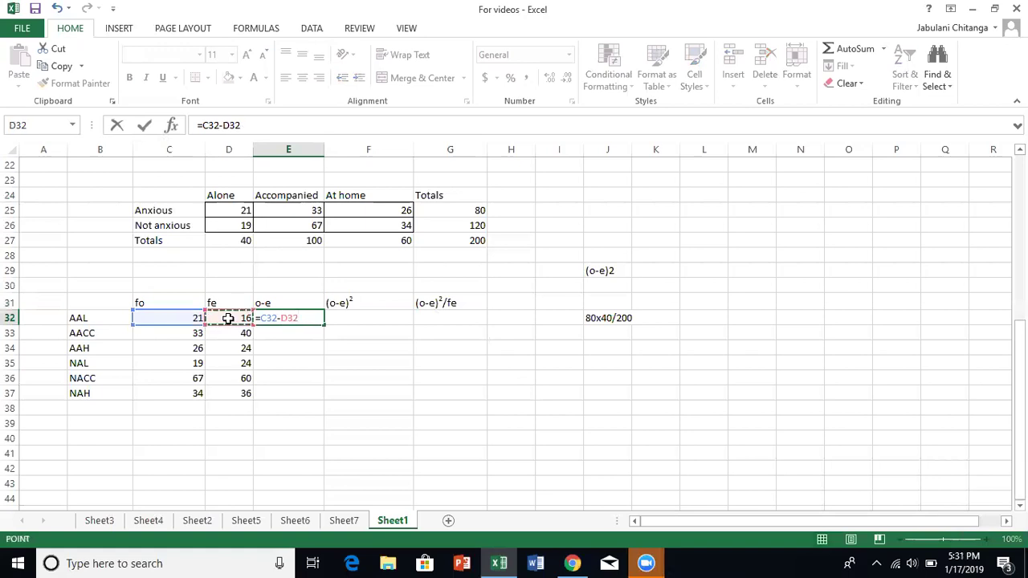
{"action": "key", "text": "Return"}
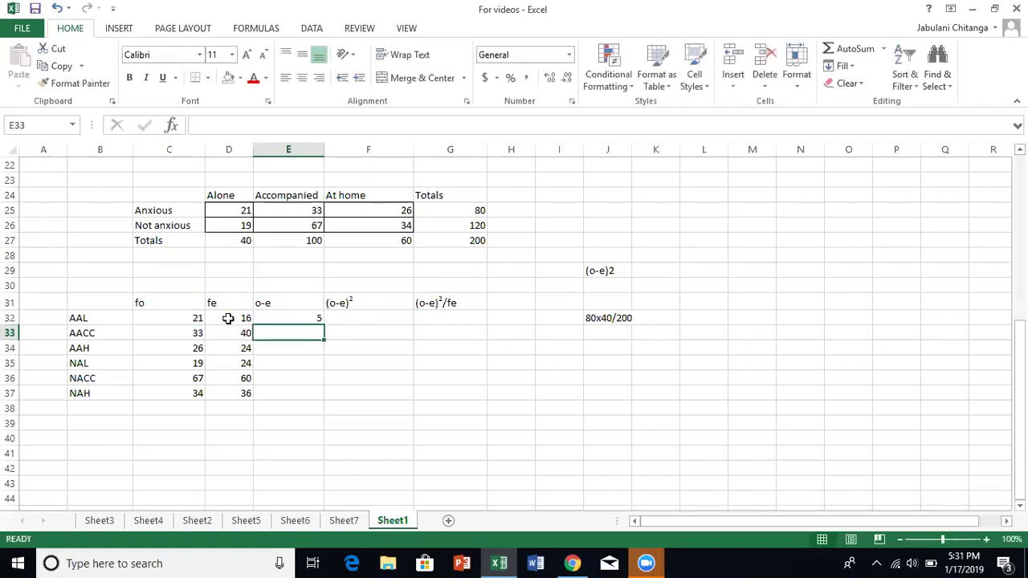
{"action": "left_click", "coordinate": [295, 318]}
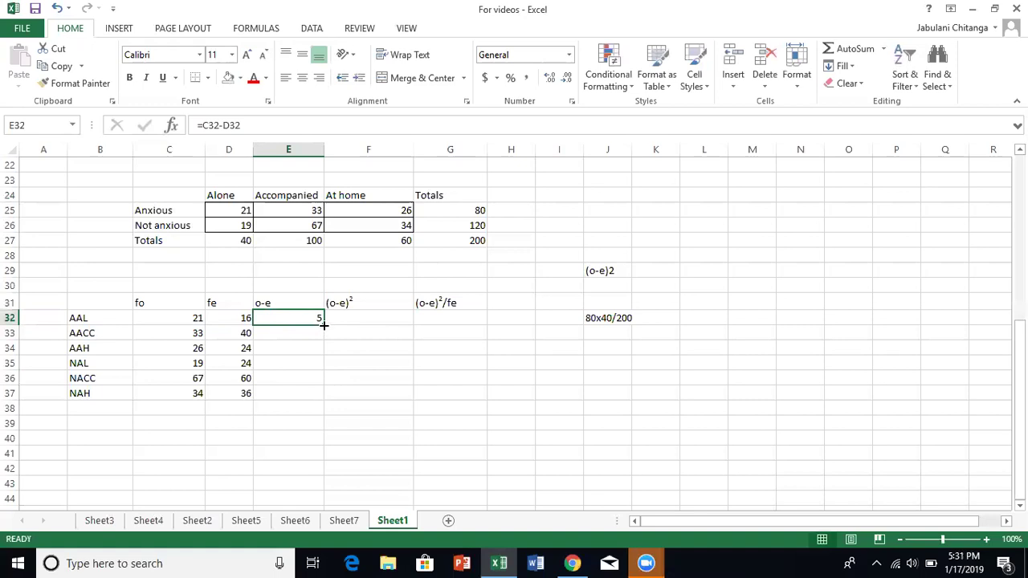
{"action": "left_click_drag", "start_coordinate": [323, 324], "coordinate": [318, 393]}
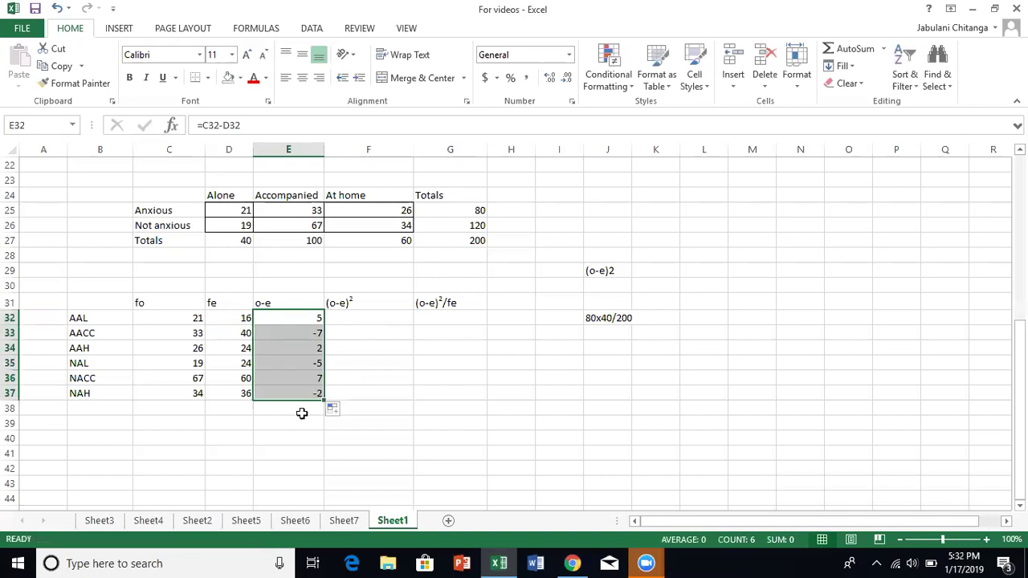
Step: Calculate (o-e)² for AAL in F32 with the formula =E32^2 and copy it down through NAH in F37
{"action": "left_click", "coordinate": [358, 319]}
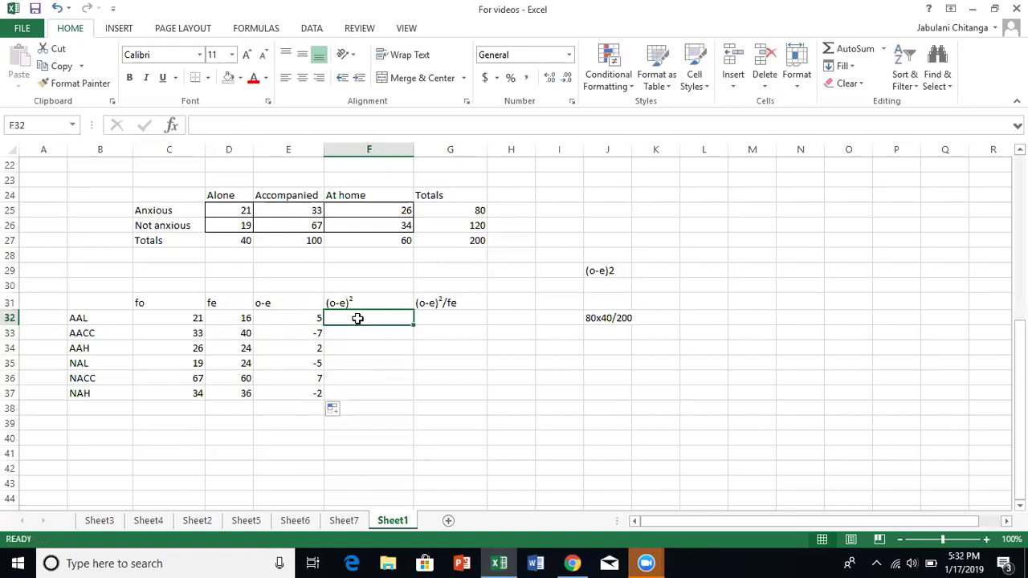
{"action": "left_click", "coordinate": [292, 320]}
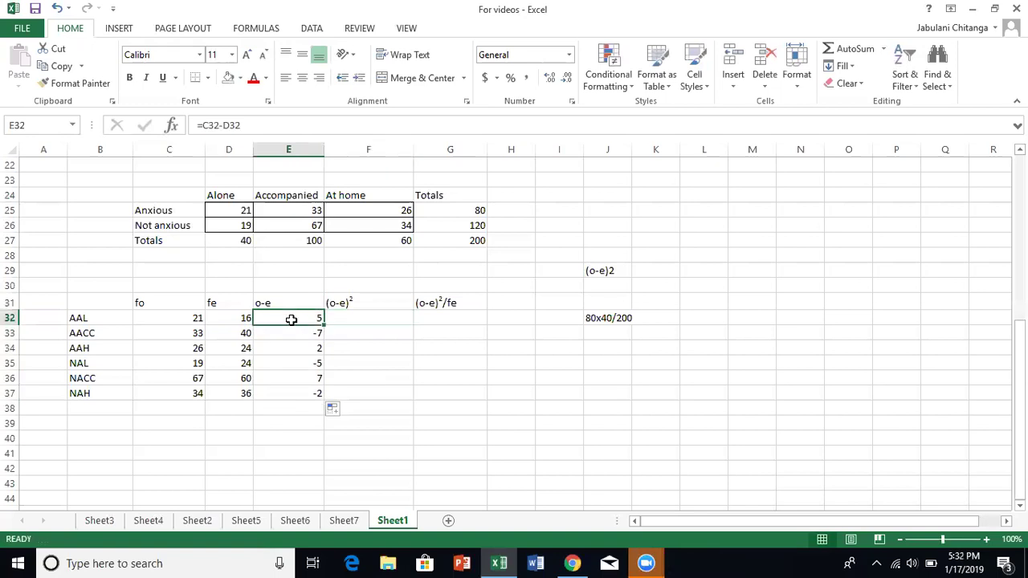
{"action": "left_click", "coordinate": [365, 316]}
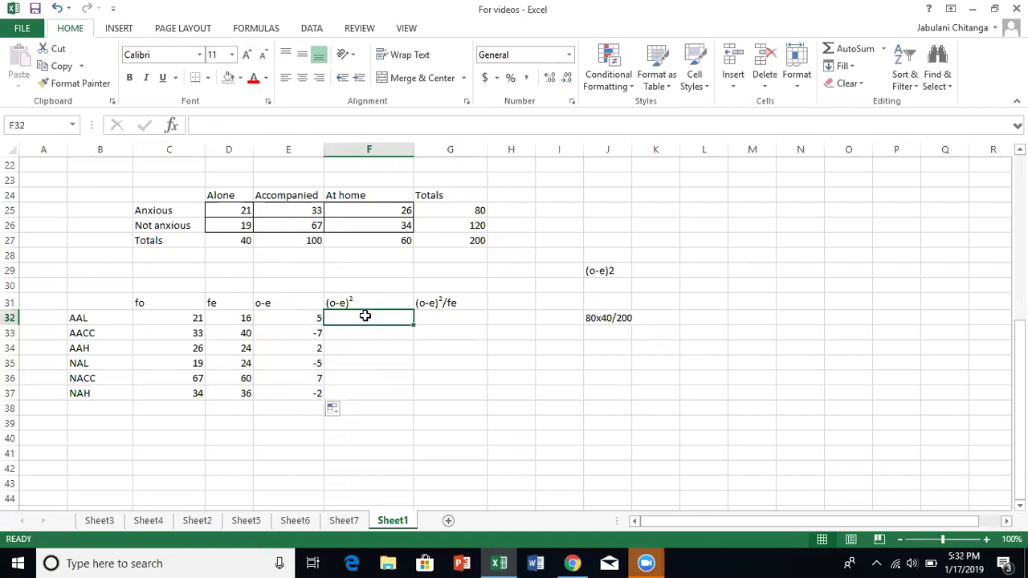
{"action": "type", "text": "="}
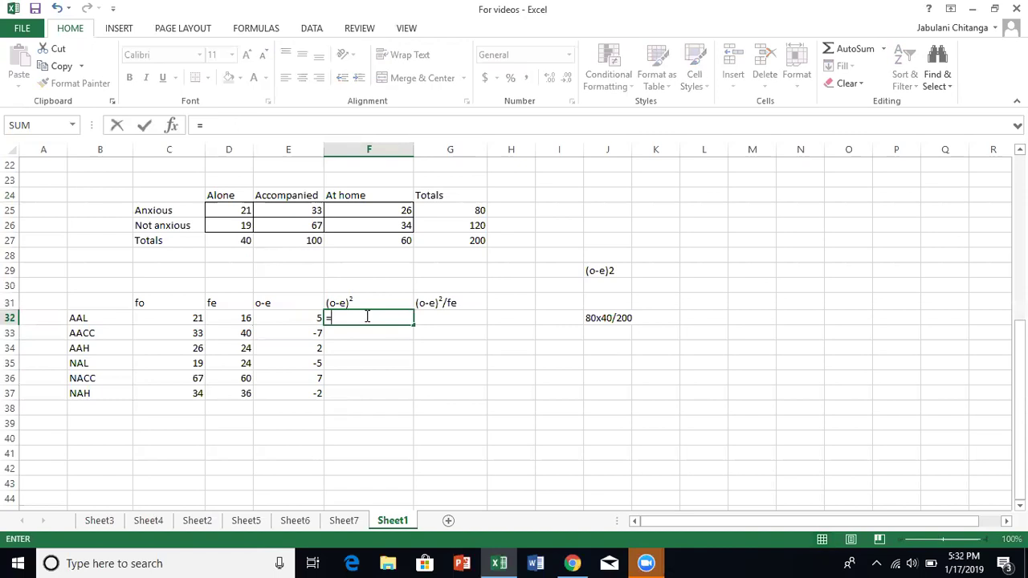
{"action": "left_click", "coordinate": [297, 320]}
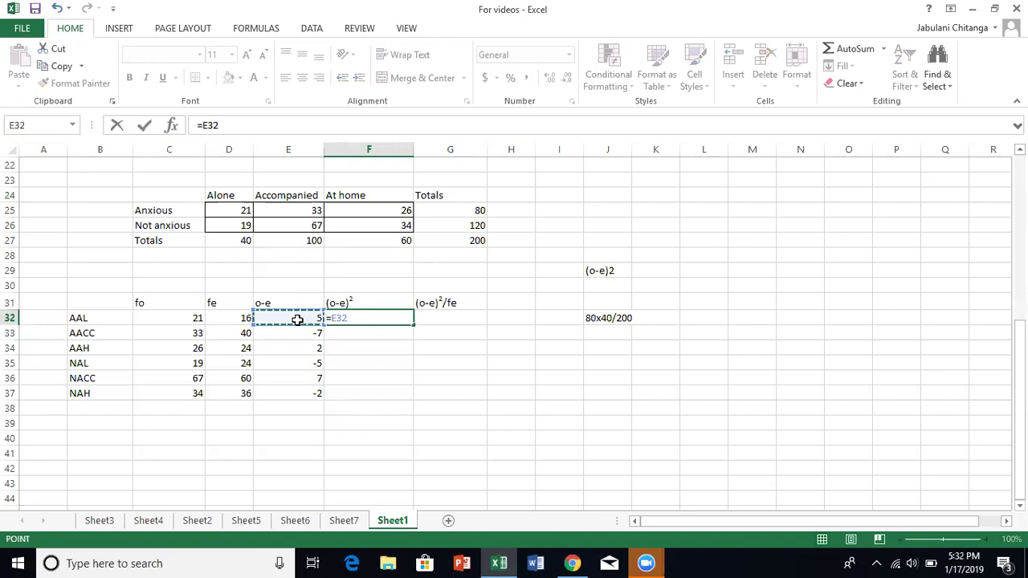
{"action": "type", "text": "^"}
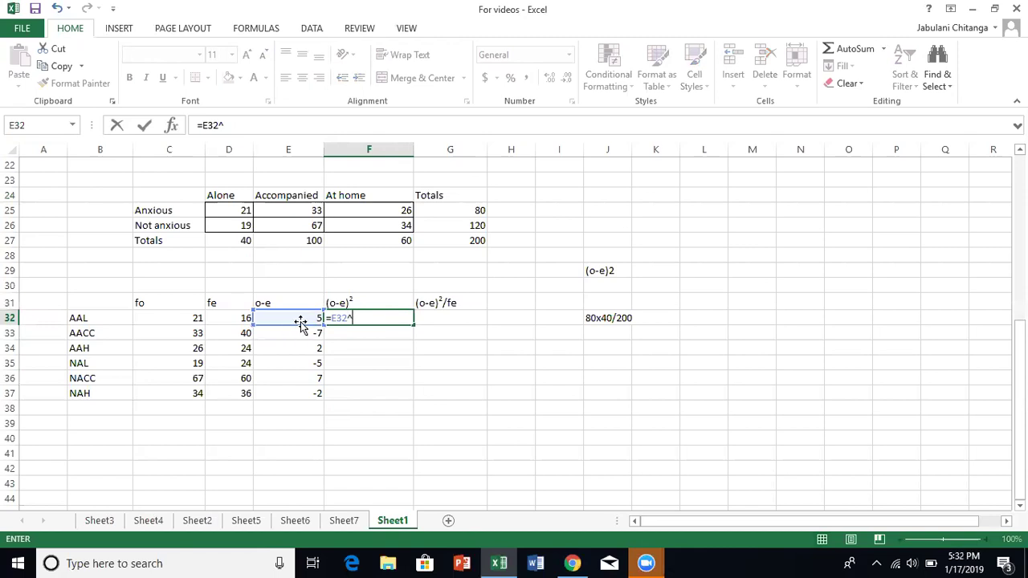
{"action": "type", "text": "2"}
{"action": "key", "text": "Return"}
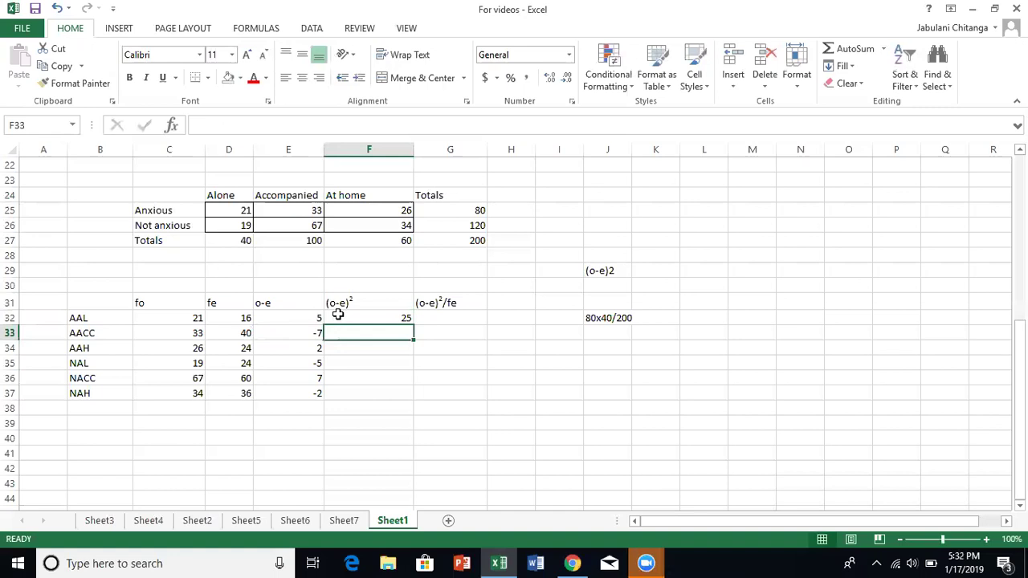
{"action": "left_click", "coordinate": [387, 317]}
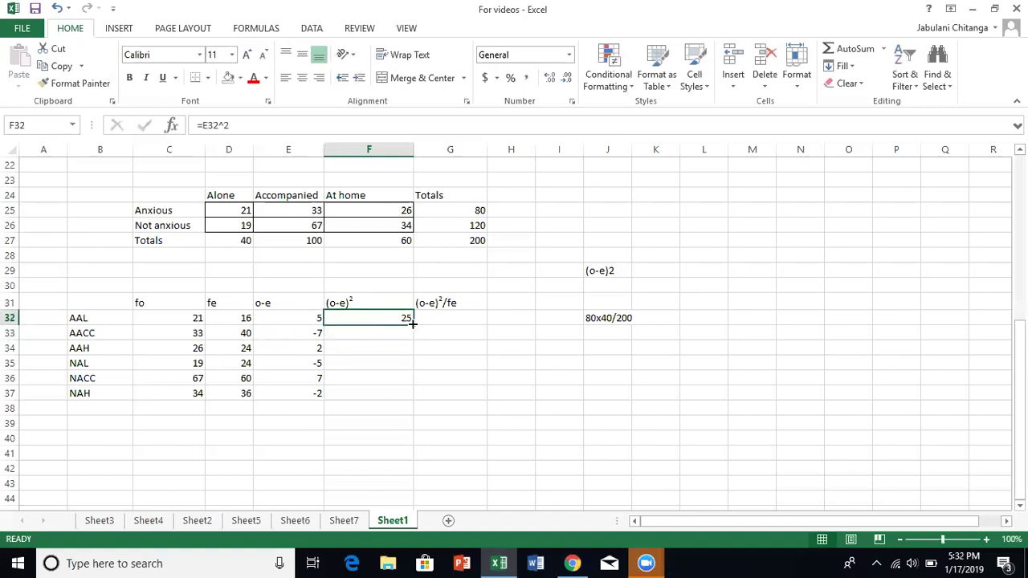
{"action": "left_click_drag", "start_coordinate": [412, 323], "coordinate": [403, 393]}
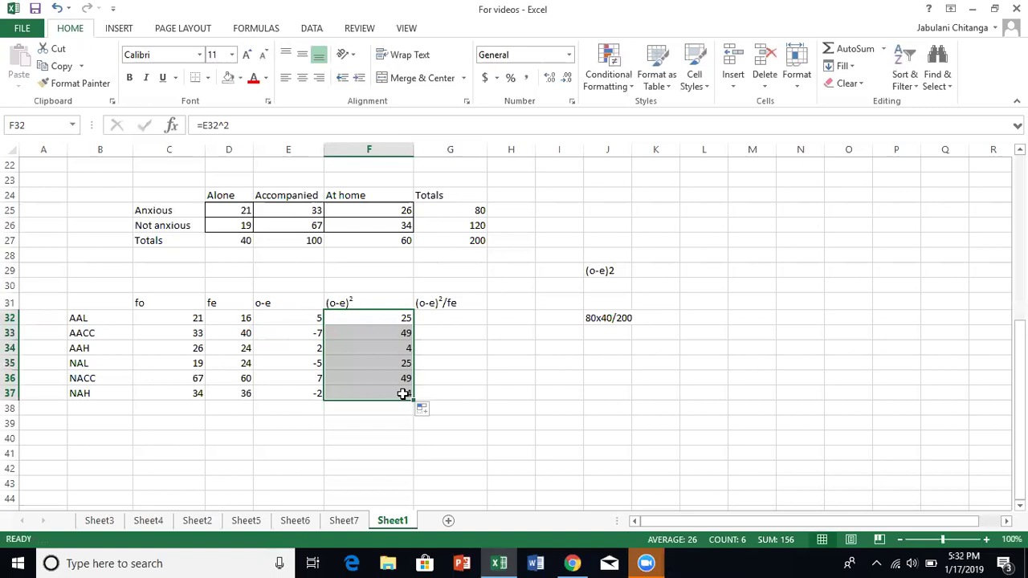
Step: Calculate (o-e)²/fe for AAL in G32 with the formula =F32/D32 and copy it down through NAH in G37
{"action": "left_click", "coordinate": [458, 319]}
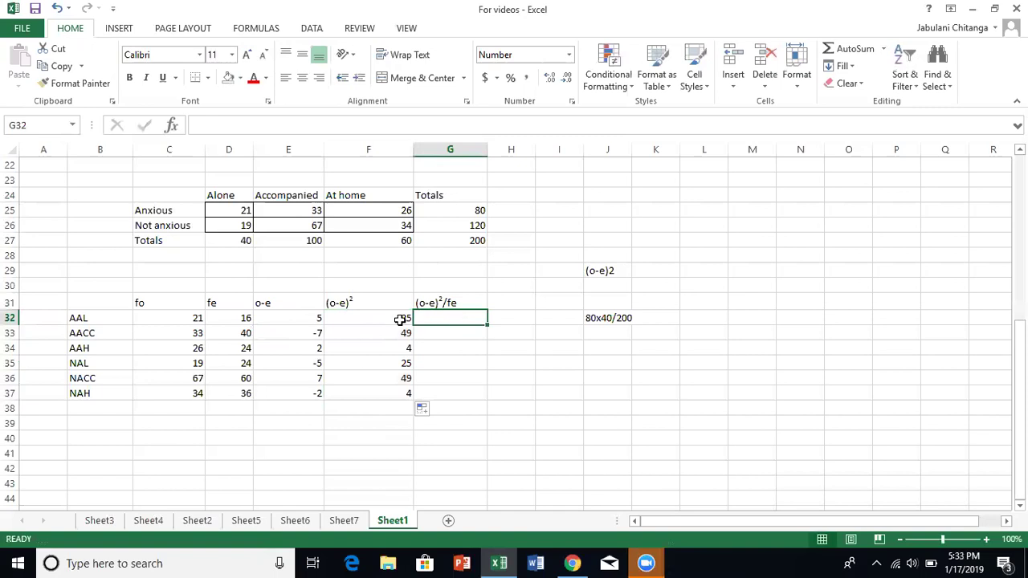
{"action": "left_click", "coordinate": [373, 325]}
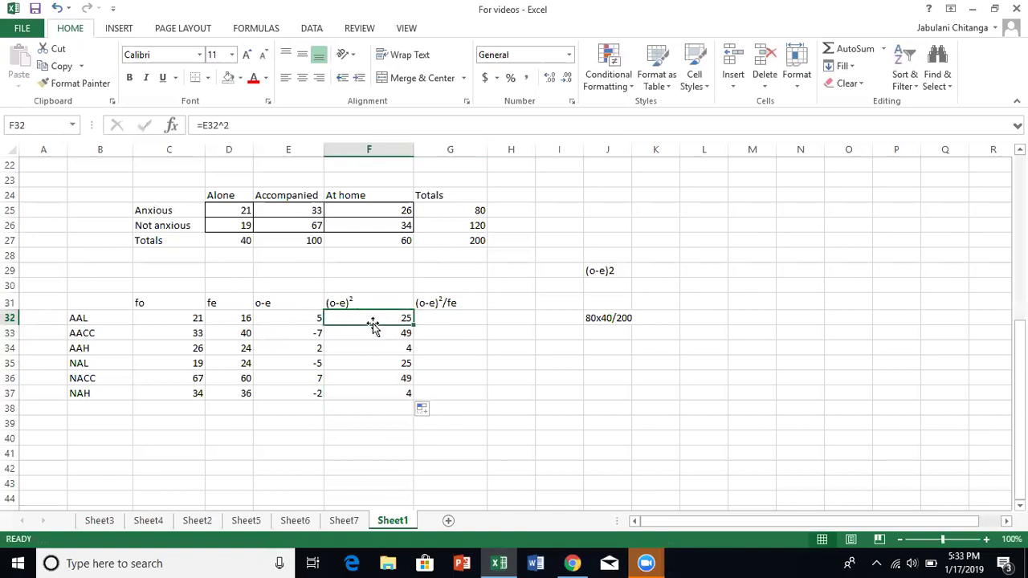
{"action": "left_click", "coordinate": [224, 318]}
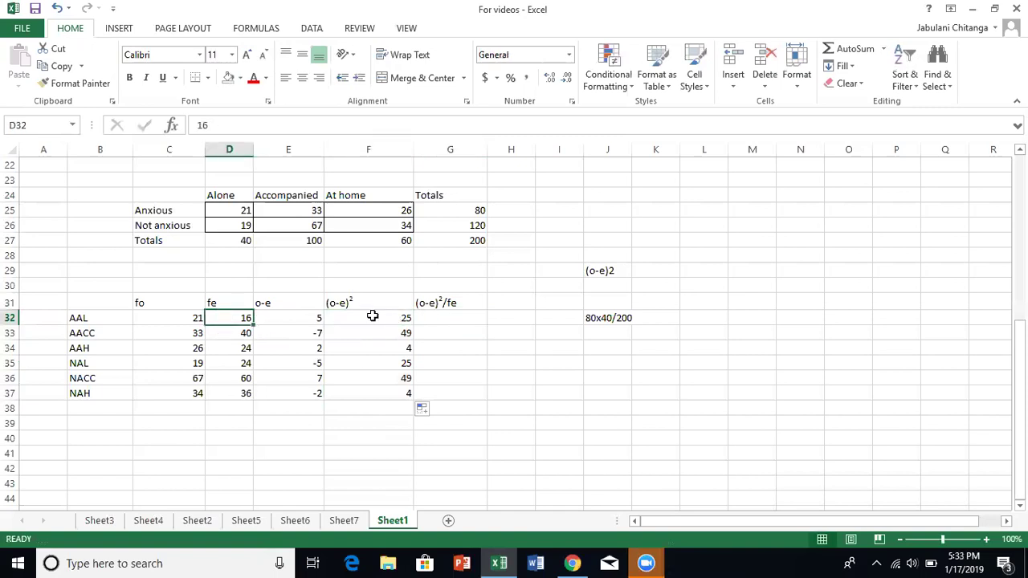
{"action": "left_click", "coordinate": [372, 315]}
{"action": "left_click", "coordinate": [238, 318]}
{"action": "left_click", "coordinate": [448, 320]}
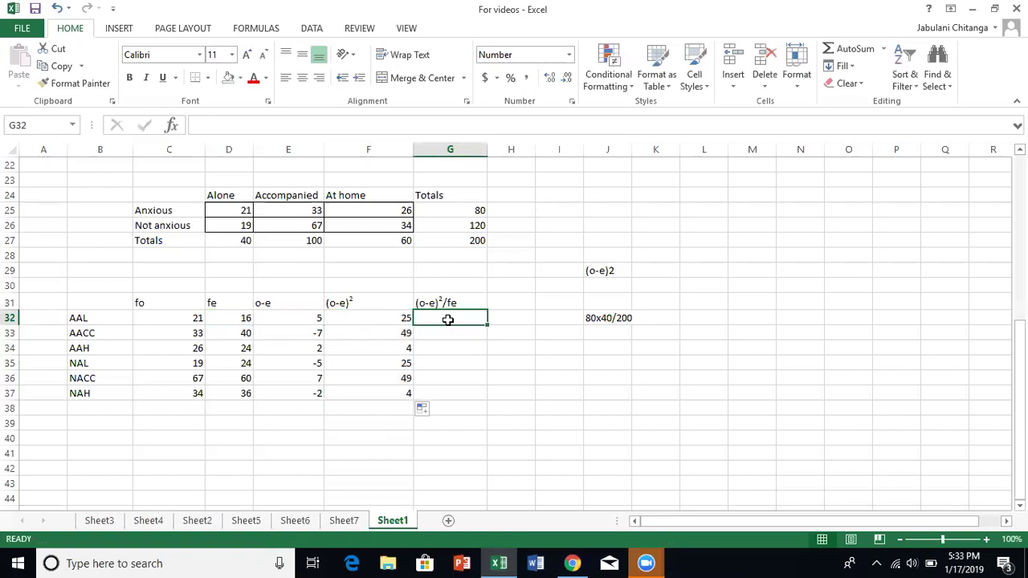
{"action": "type", "text": "="}
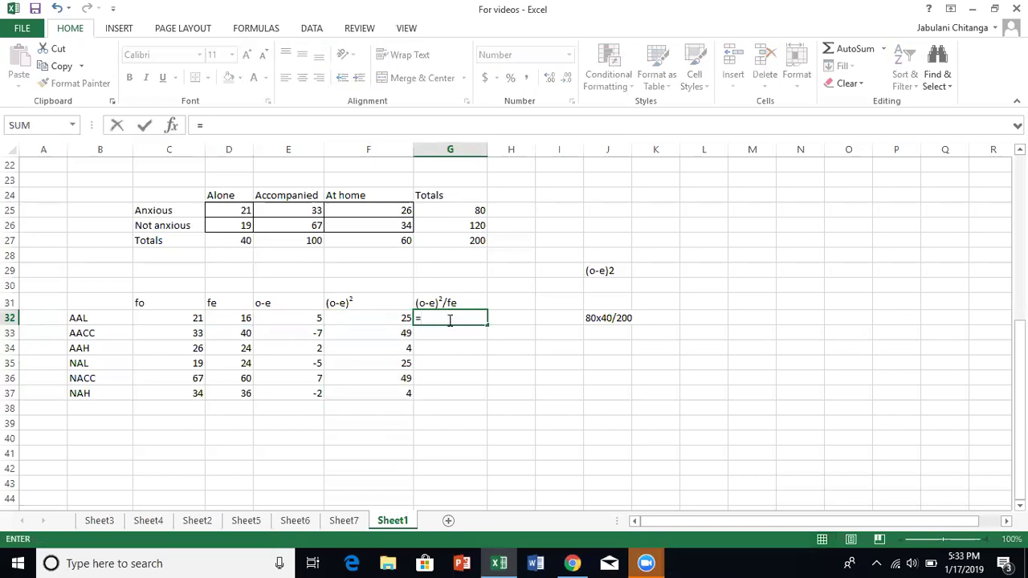
{"action": "left_click", "coordinate": [361, 319]}
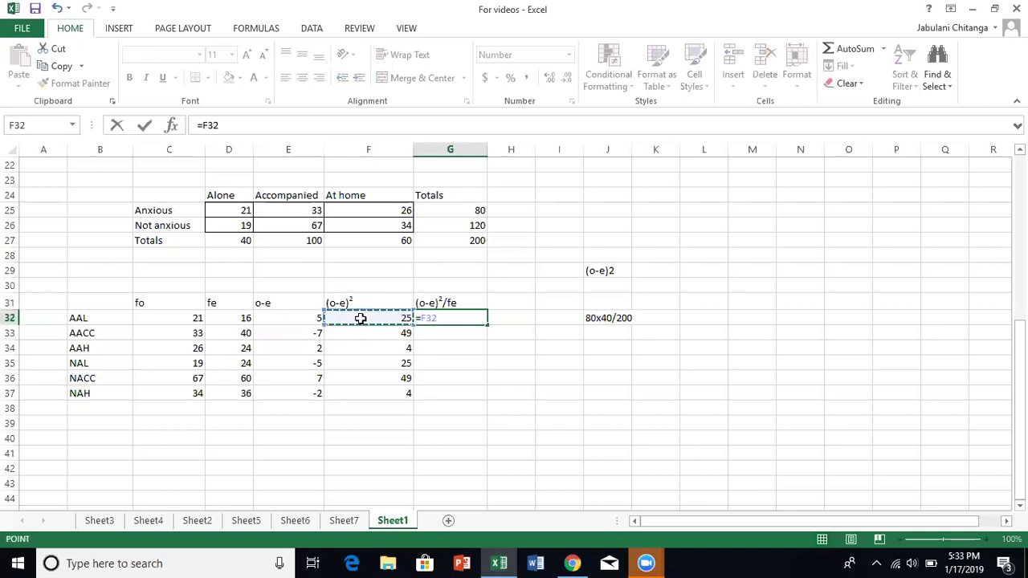
{"action": "type", "text": "/"}
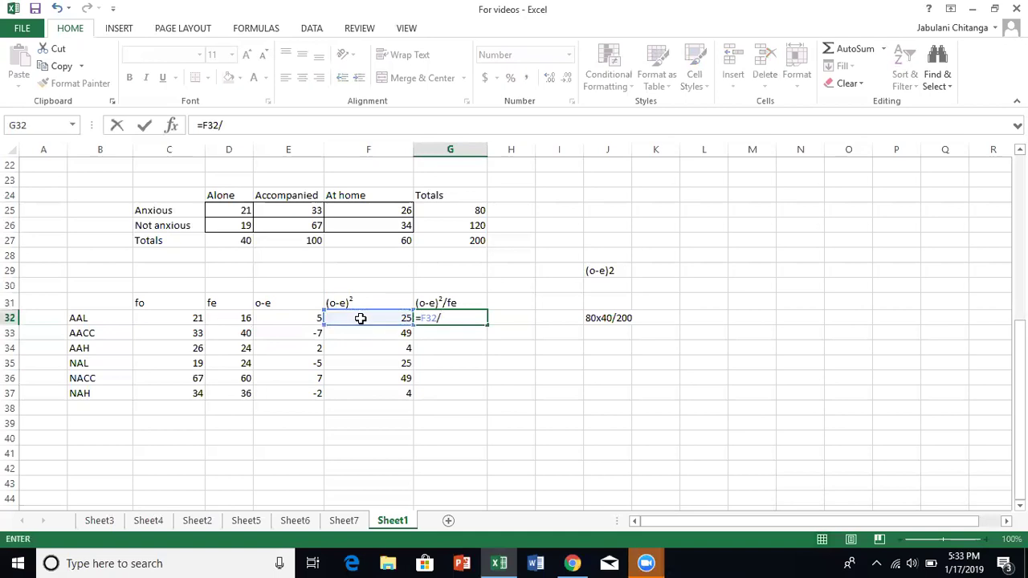
{"action": "left_click", "coordinate": [234, 319]}
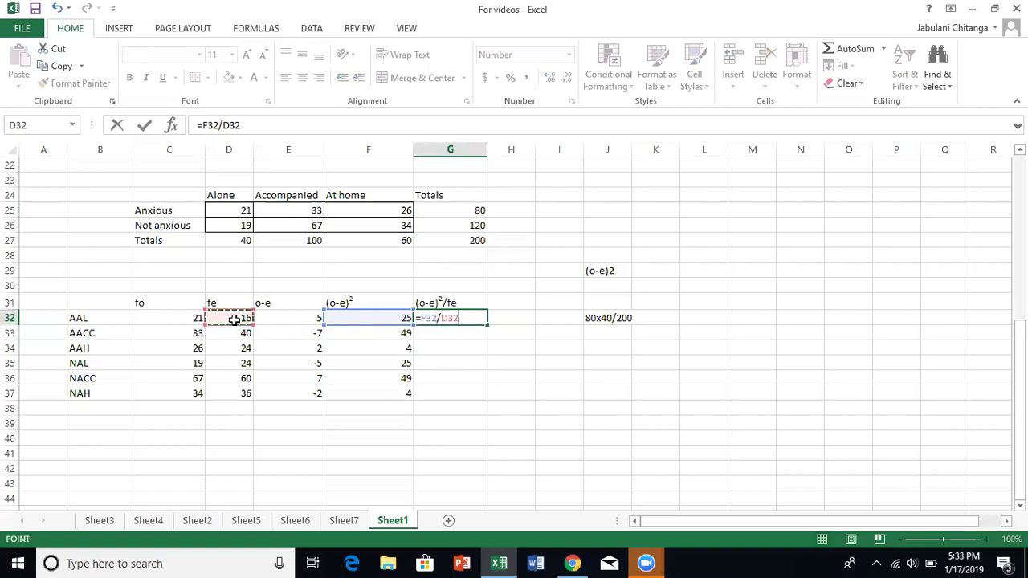
{"action": "key", "text": "Return"}
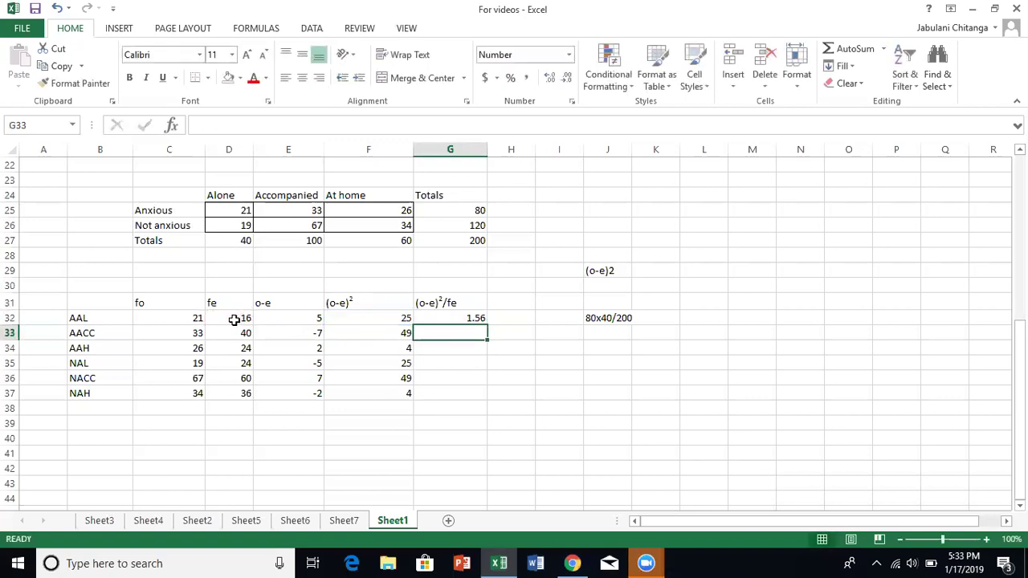
{"action": "left_click", "coordinate": [470, 313]}
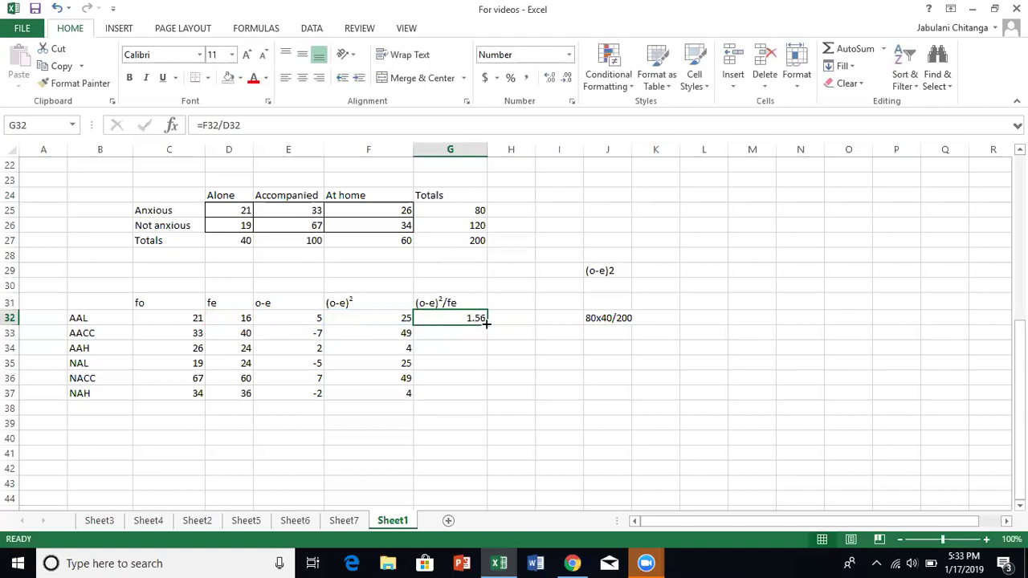
{"action": "left_click_drag", "start_coordinate": [486, 323], "coordinate": [480, 397]}
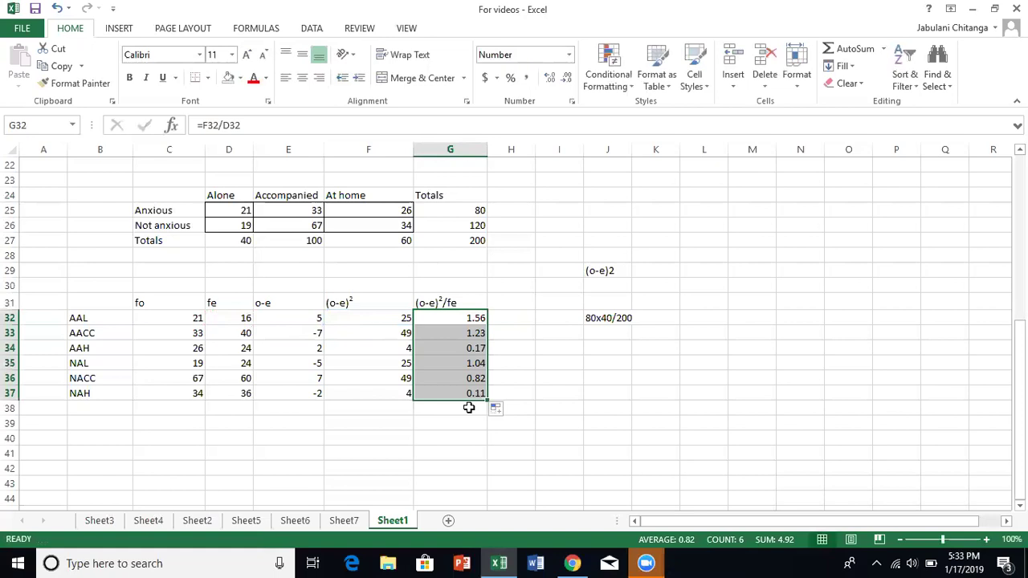
Step: Total the (o-e)²/fe column in G38 with =SUM(G32:G37) to get the chi-square statistic
{"action": "left_click", "coordinate": [468, 407]}
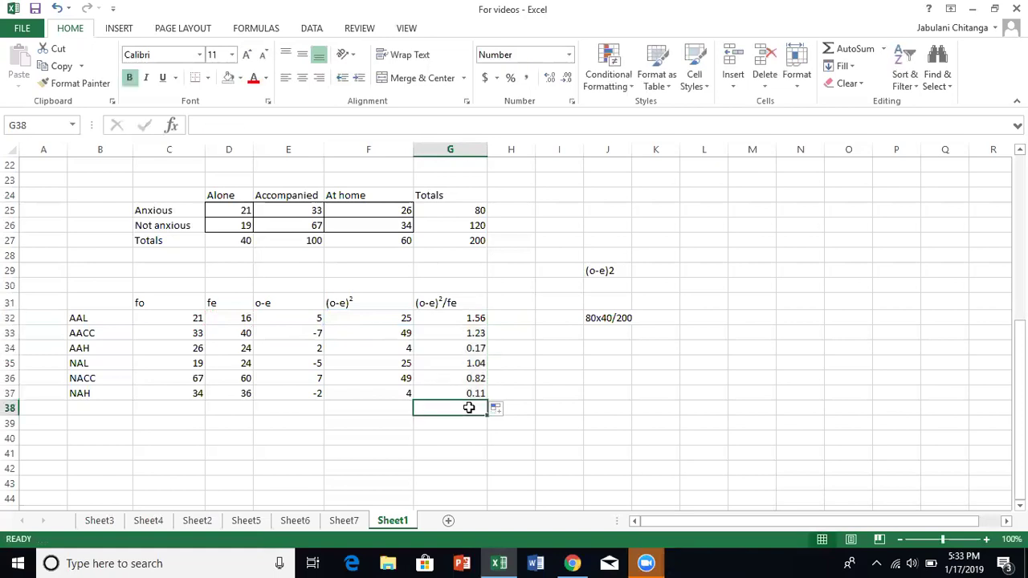
{"action": "left_click", "coordinate": [851, 49]}
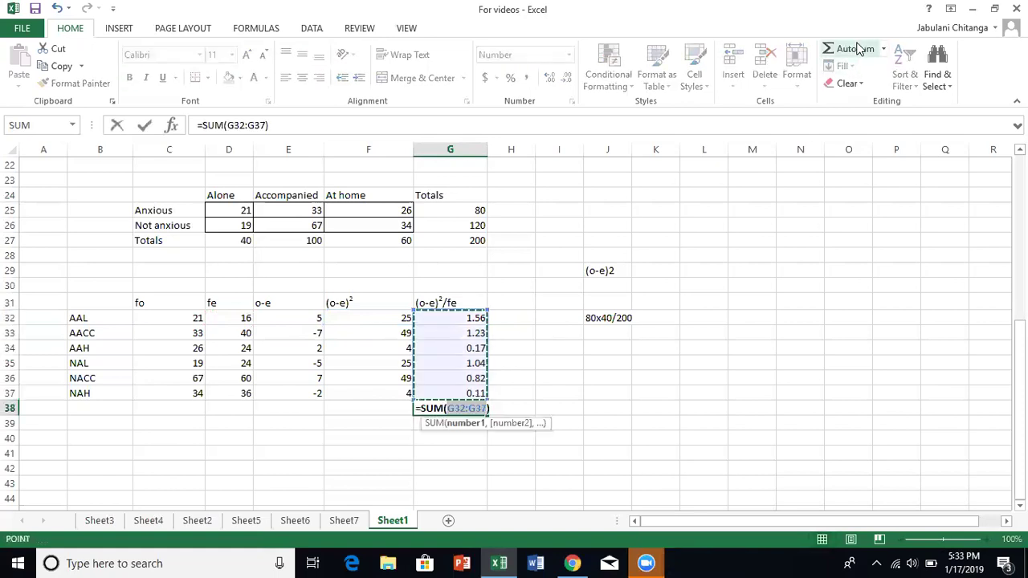
{"action": "key", "text": "Return"}
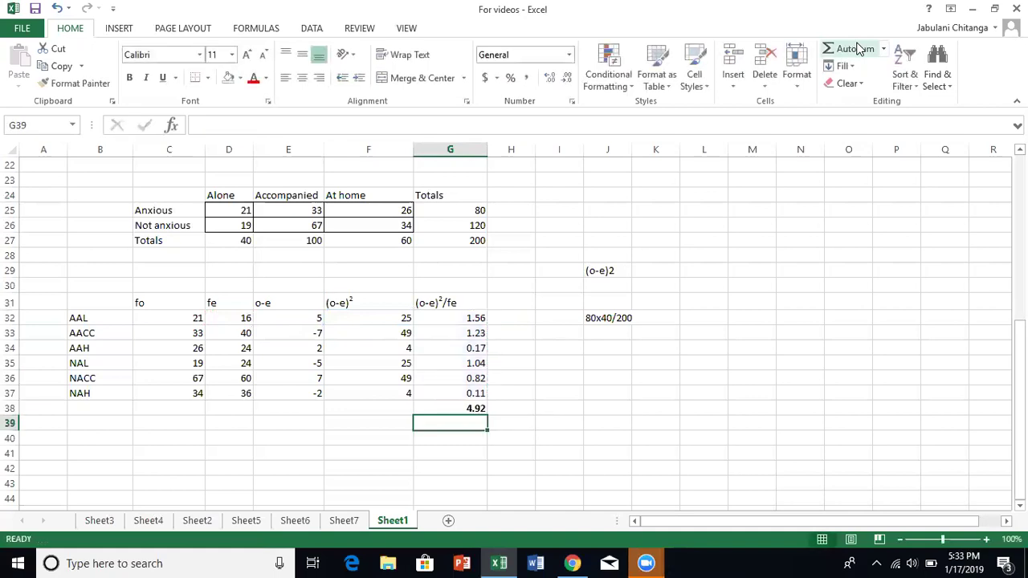
{"action": "left_click", "coordinate": [460, 407]}
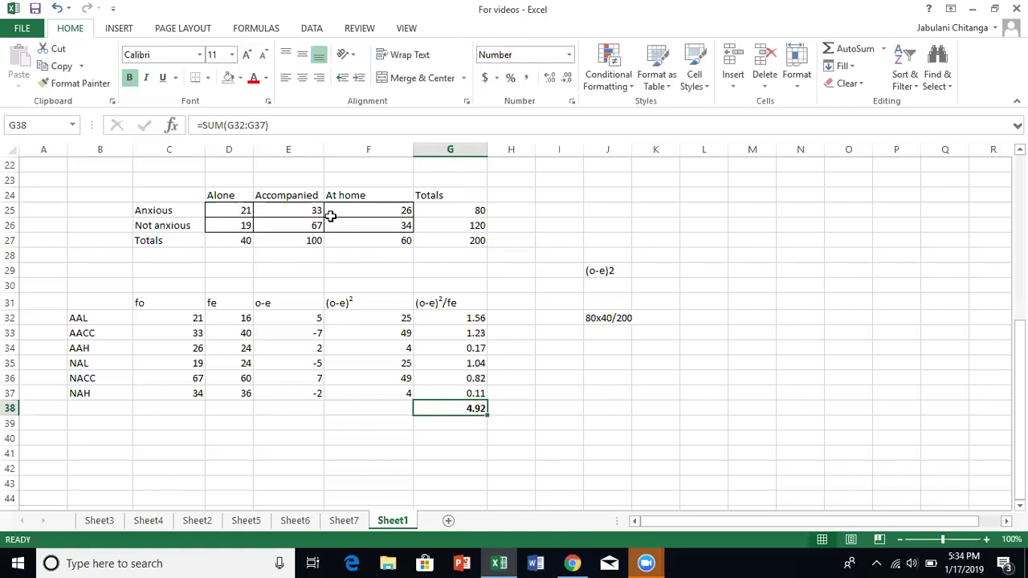
Step: Note the degrees-of-freedom calculation 1x2=2 in K25 and enter the critical value 5.99 in J36
{"action": "left_click", "coordinate": [651, 210]}
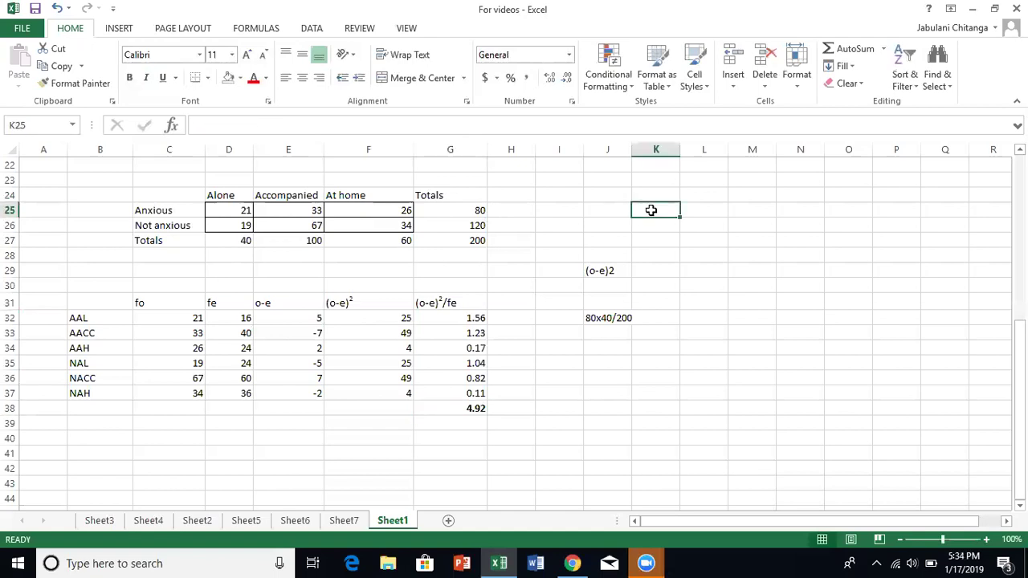
{"action": "type", "text": "1"}
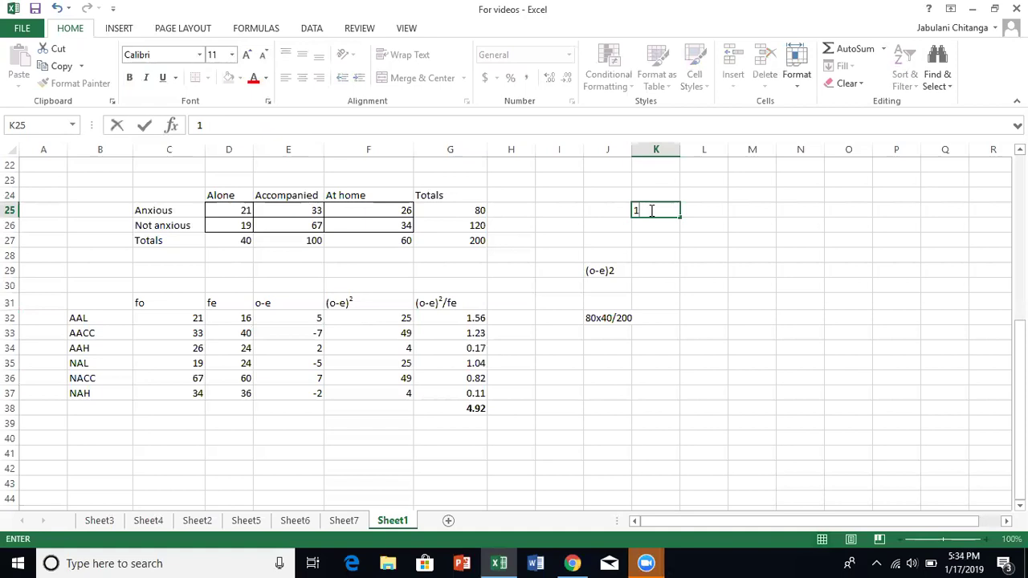
{"action": "type", "text": "x2=2"}
{"action": "left_click", "coordinate": [600, 382]}
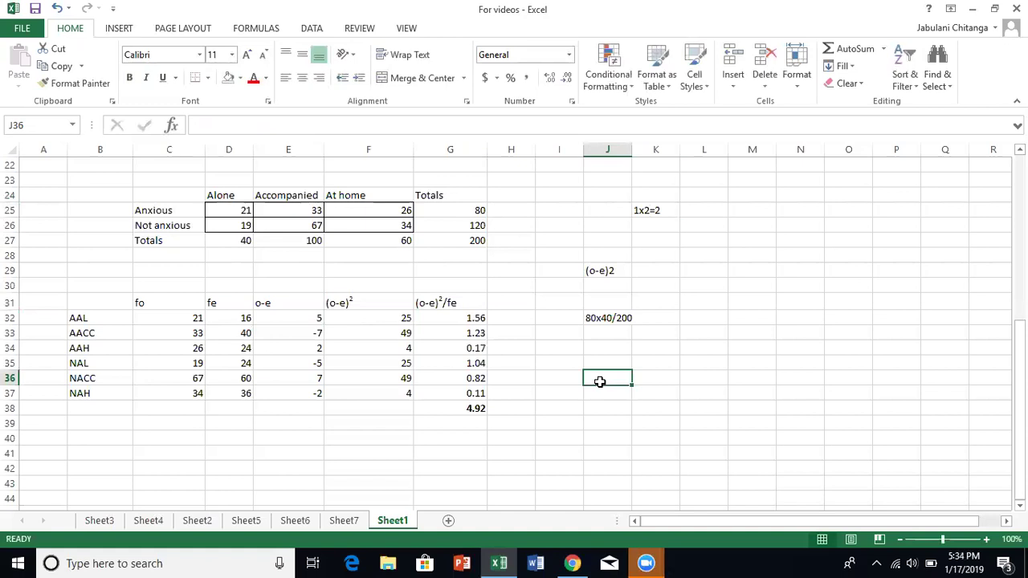
{"action": "type", "text": "5."}
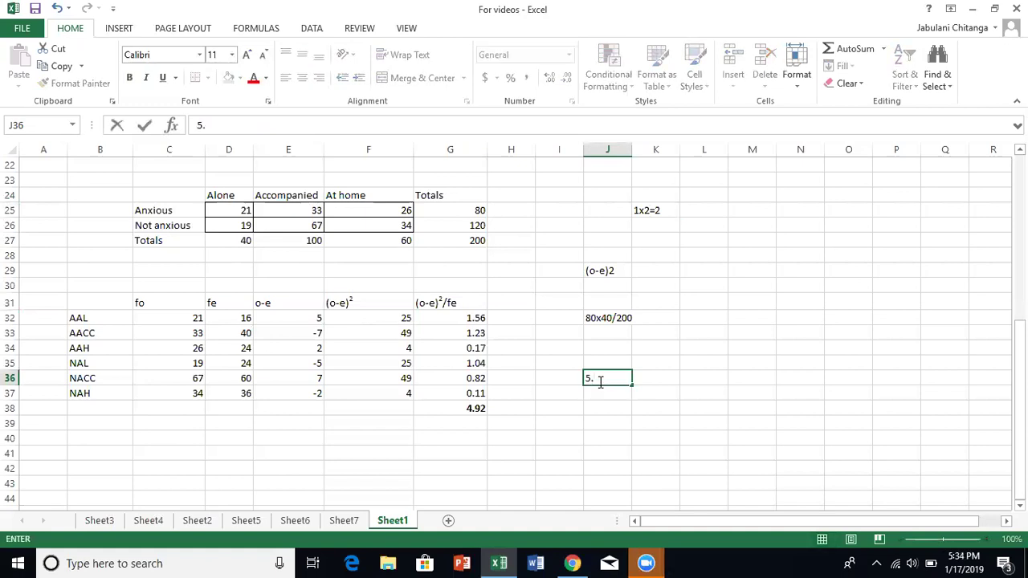
{"action": "type", "text": "99"}
Step: Enter the text "Effect effect" in J39, below the critical value
{"action": "left_click", "coordinate": [601, 419]}
{"action": "type", "text": "E"}
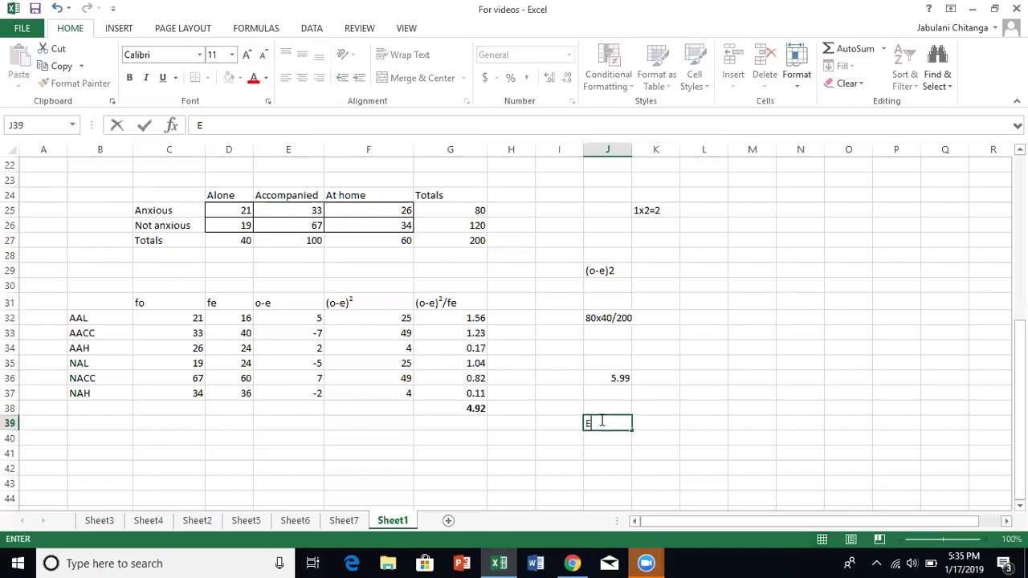
{"action": "type", "text": "ffect effect"}
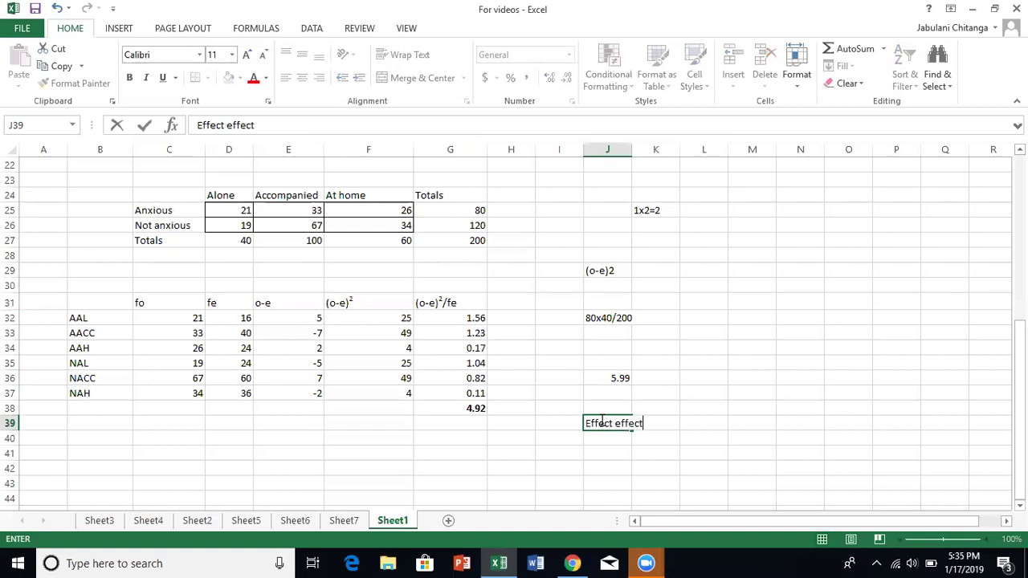